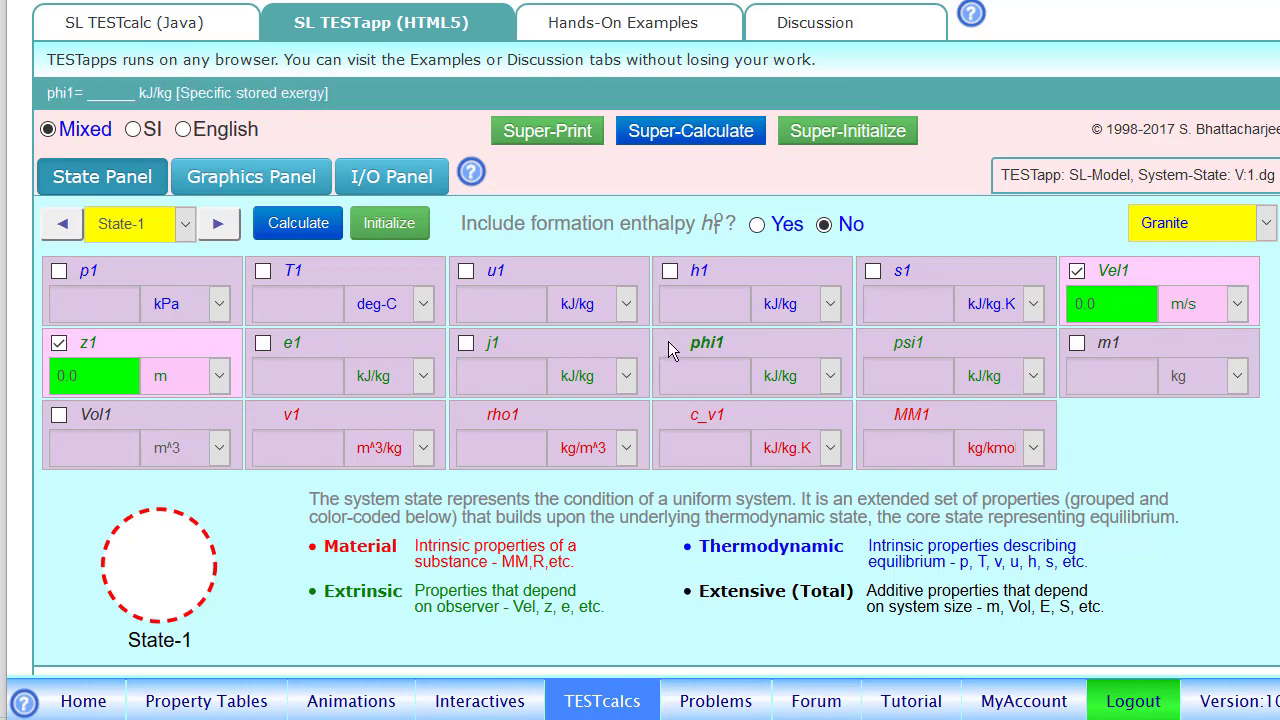
- Define State-0 of granite as the atmospheric state with p0 of 100 kPa and T0 of 25 deg-C, and calculate it
{"action": "left_click", "coordinate": [80, 237]}
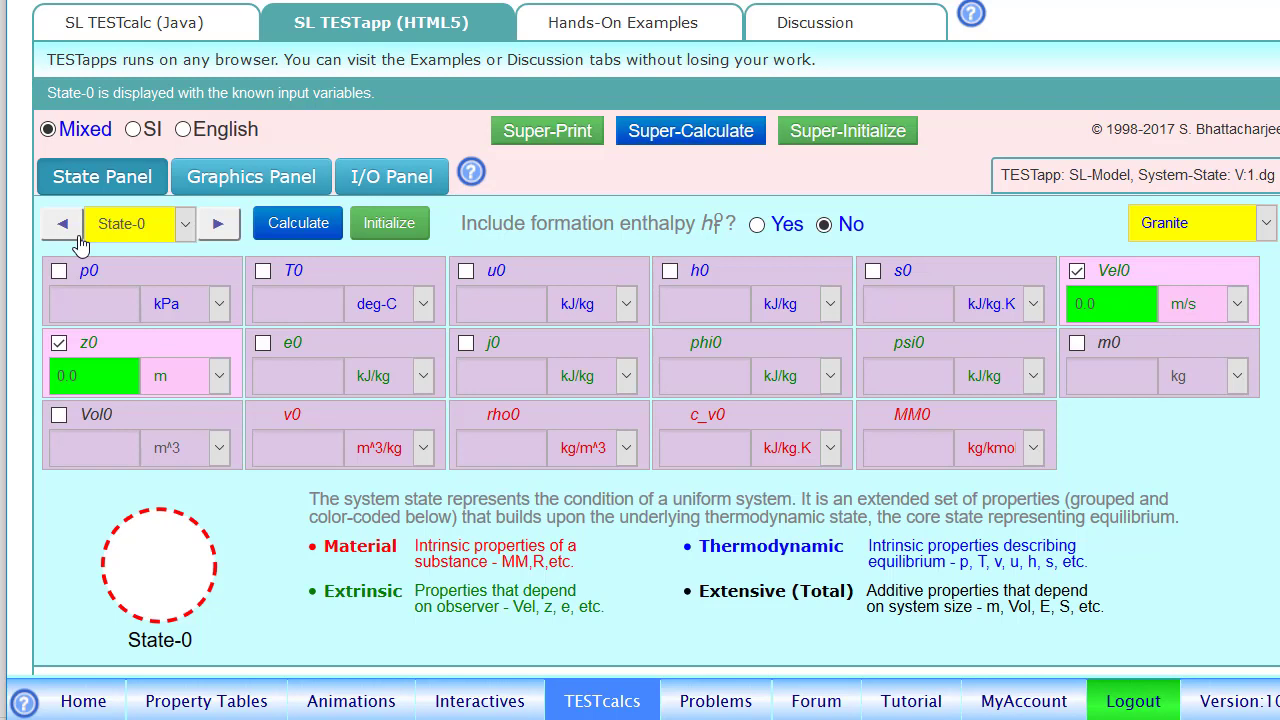
{"action": "left_click", "coordinate": [59, 272]}
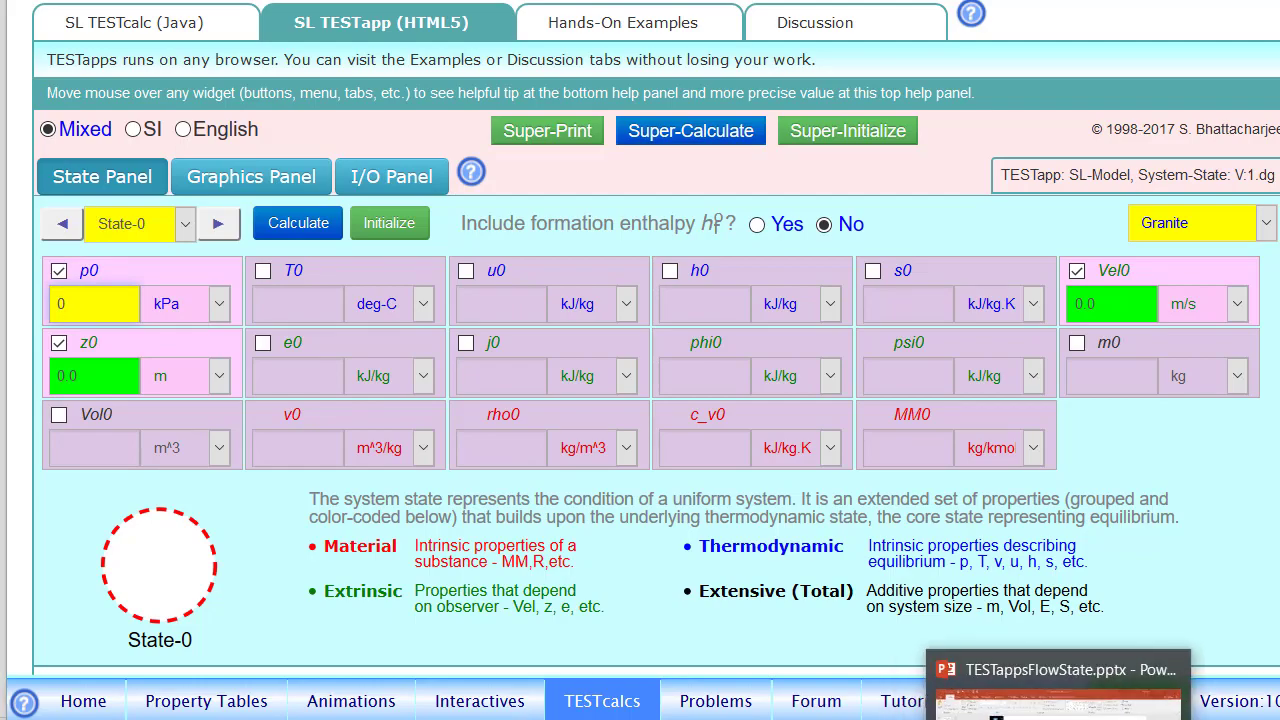
{"action": "left_click", "coordinate": [1062, 717]}
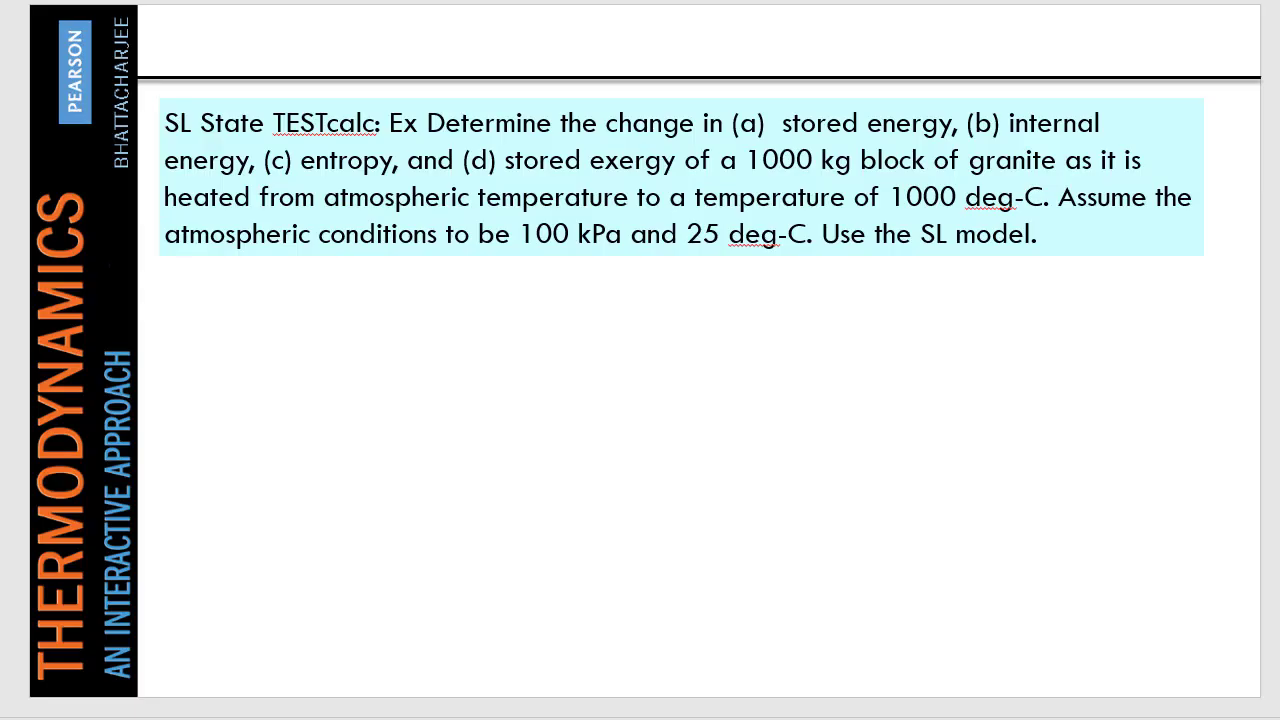
{"action": "left_click", "coordinate": [1010, 717]}
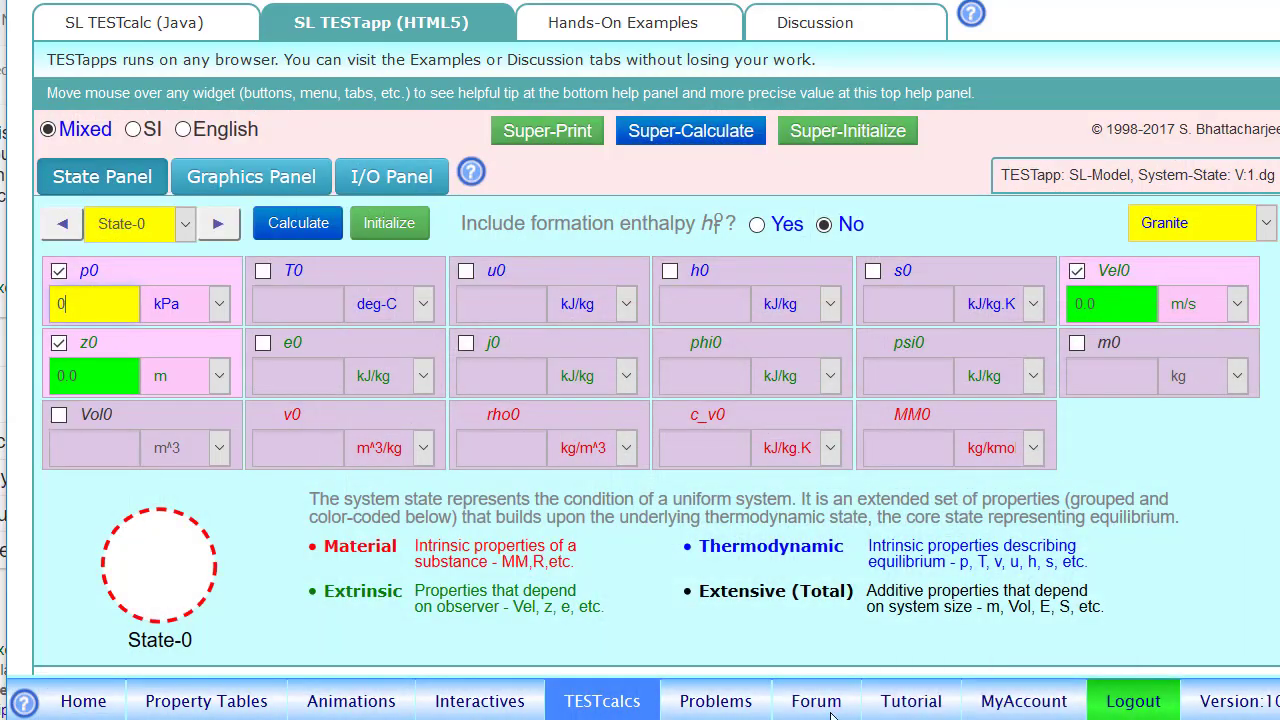
{"action": "key", "text": "BackSpace"}
{"action": "type", "text": "100"}
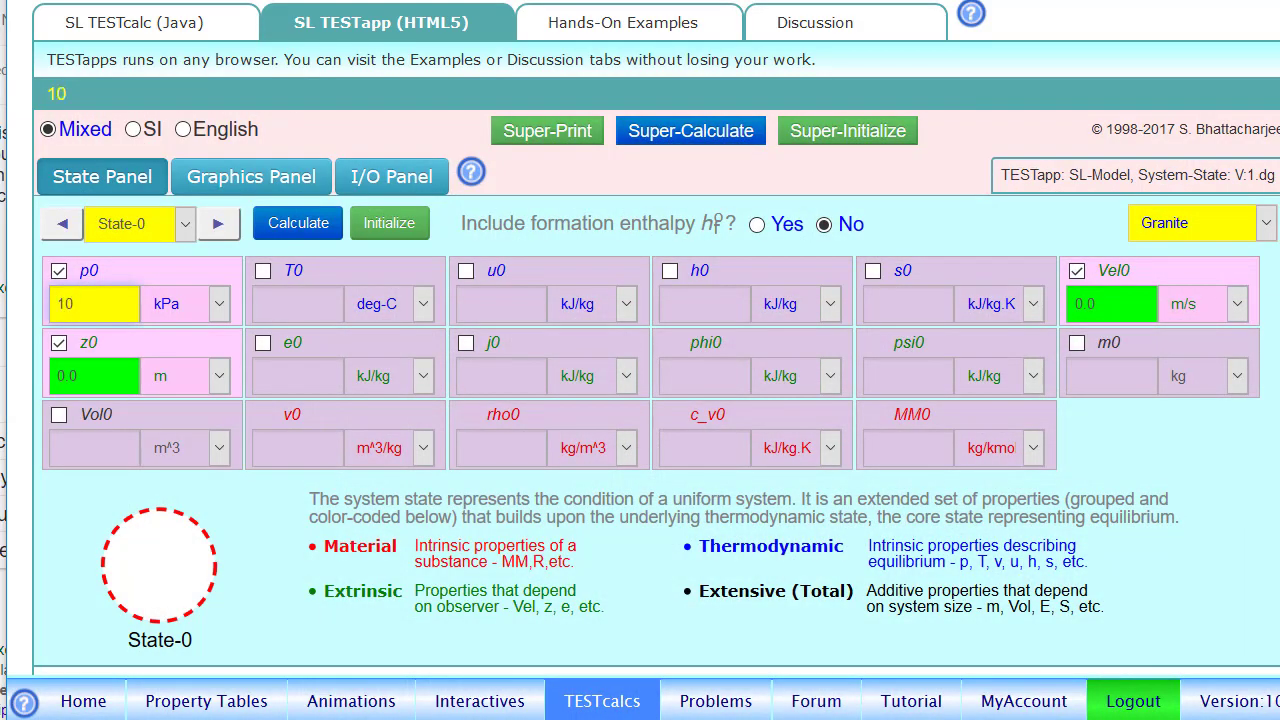
{"action": "left_click", "coordinate": [262, 271]}
{"action": "type", "text": "25"}
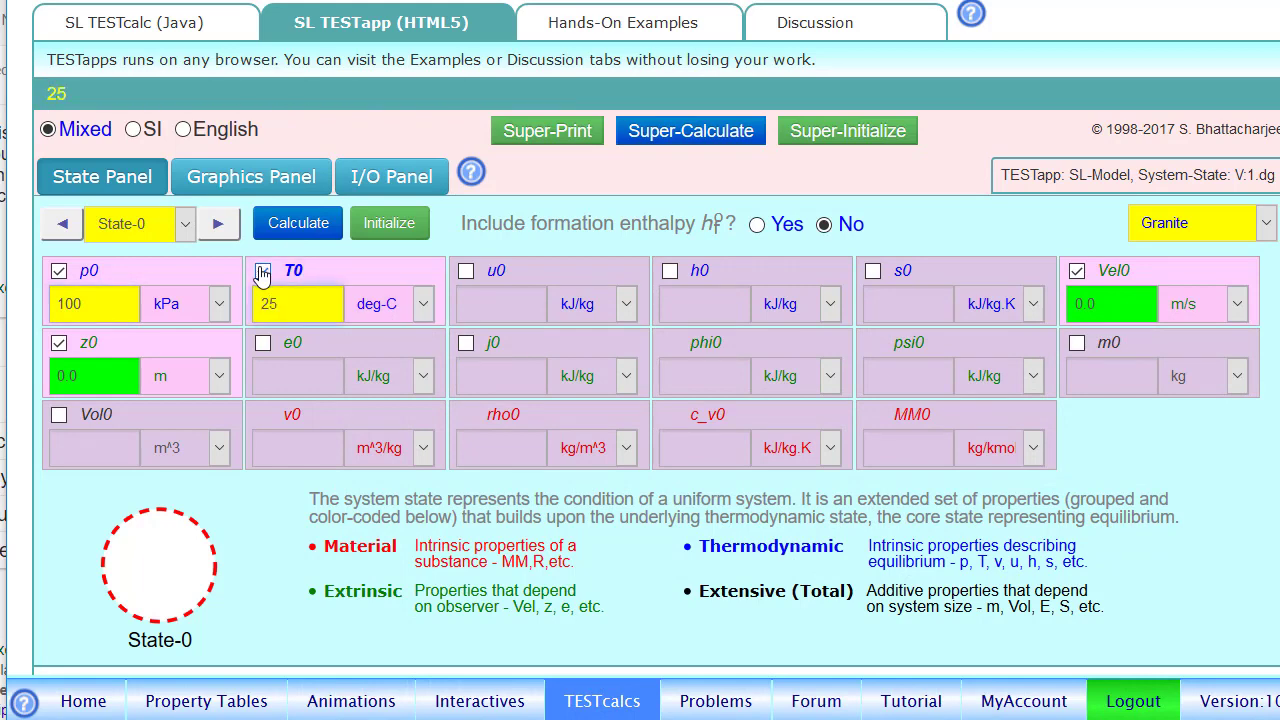
{"action": "left_click", "coordinate": [312, 228]}
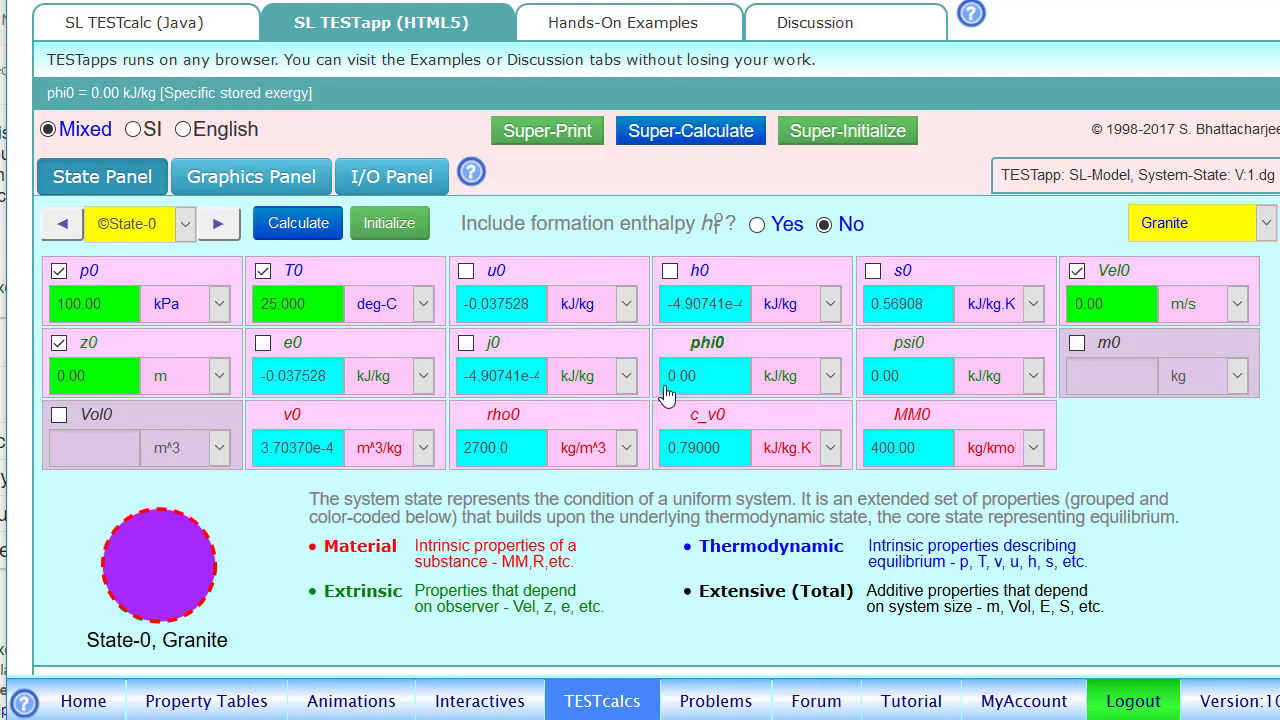
- Define State-1 with p1 as =p0, T1 as =T0 and m1 of 1000 kg, and calculate it
{"action": "left_click", "coordinate": [220, 226]}
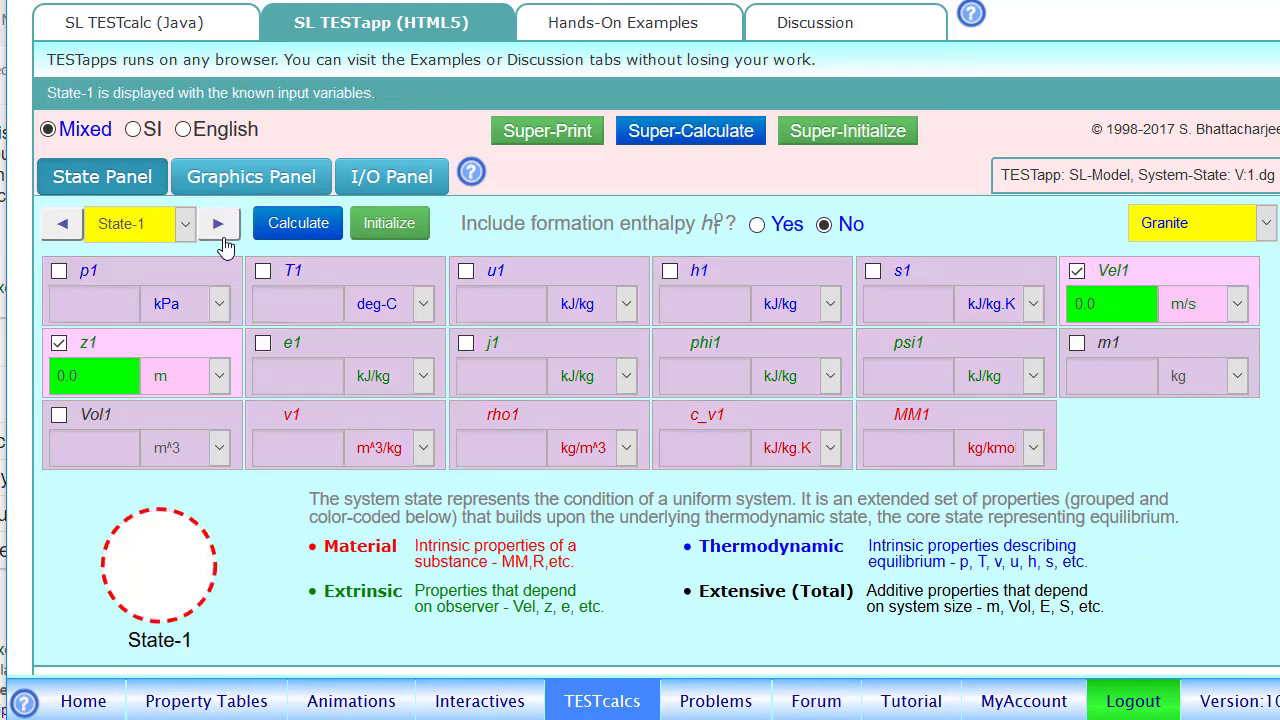
{"action": "left_click", "coordinate": [59, 272]}
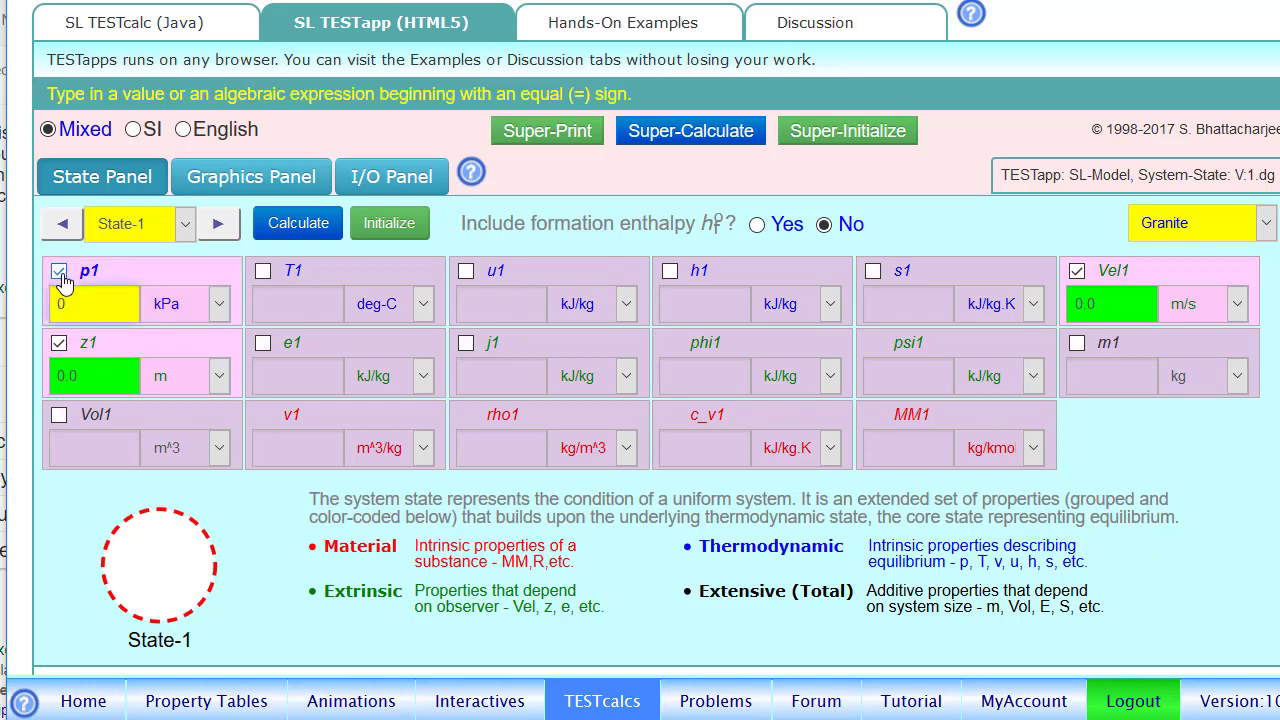
{"action": "type", "text": "="}
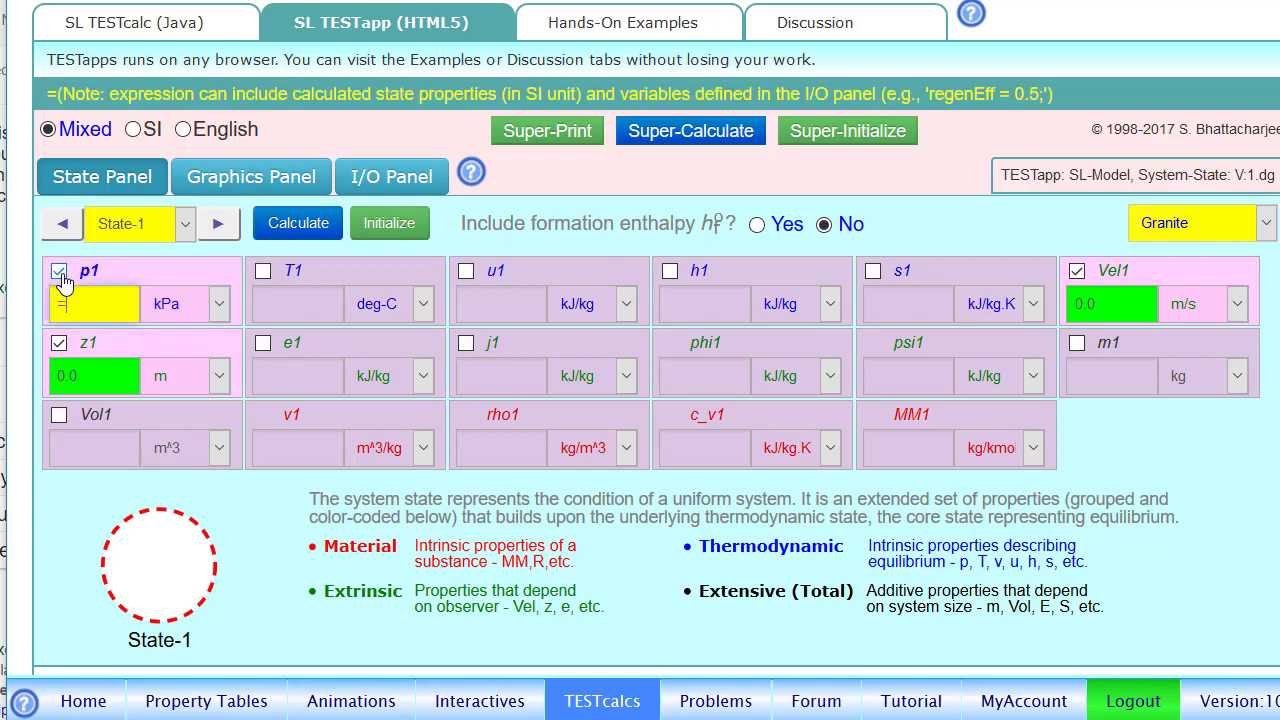
{"action": "type", "text": "p0"}
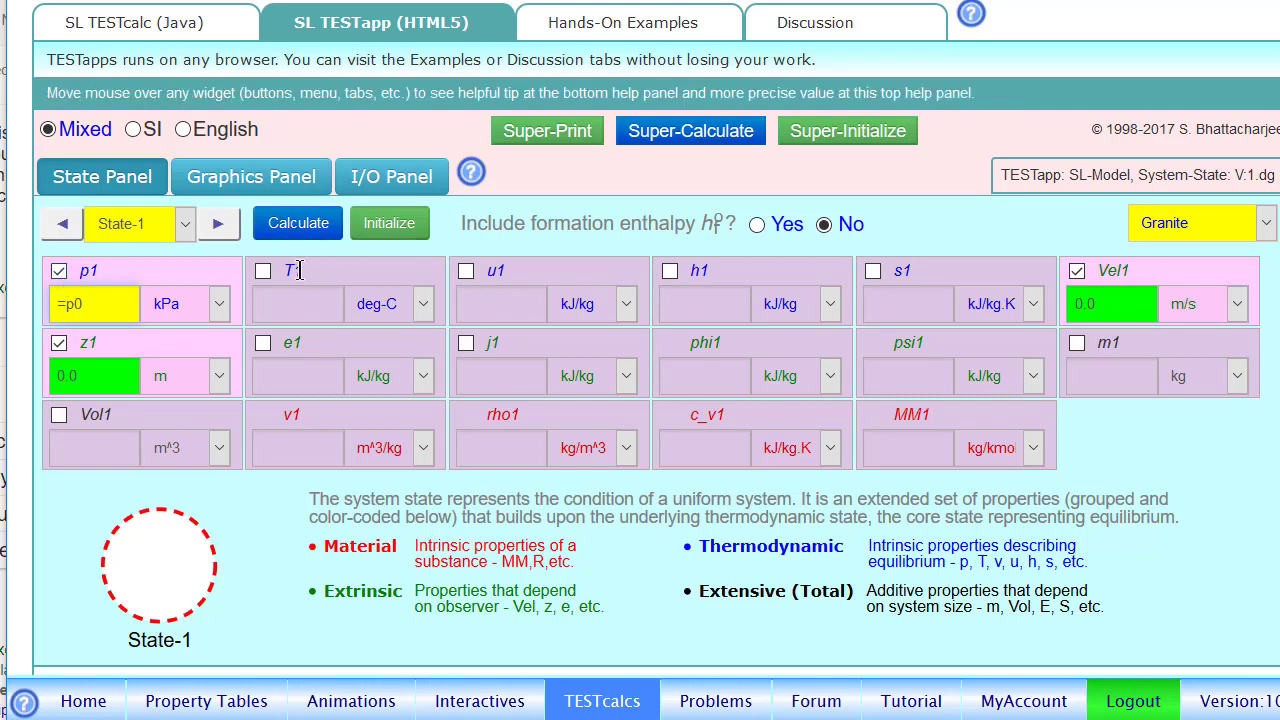
{"action": "left_click", "coordinate": [263, 272]}
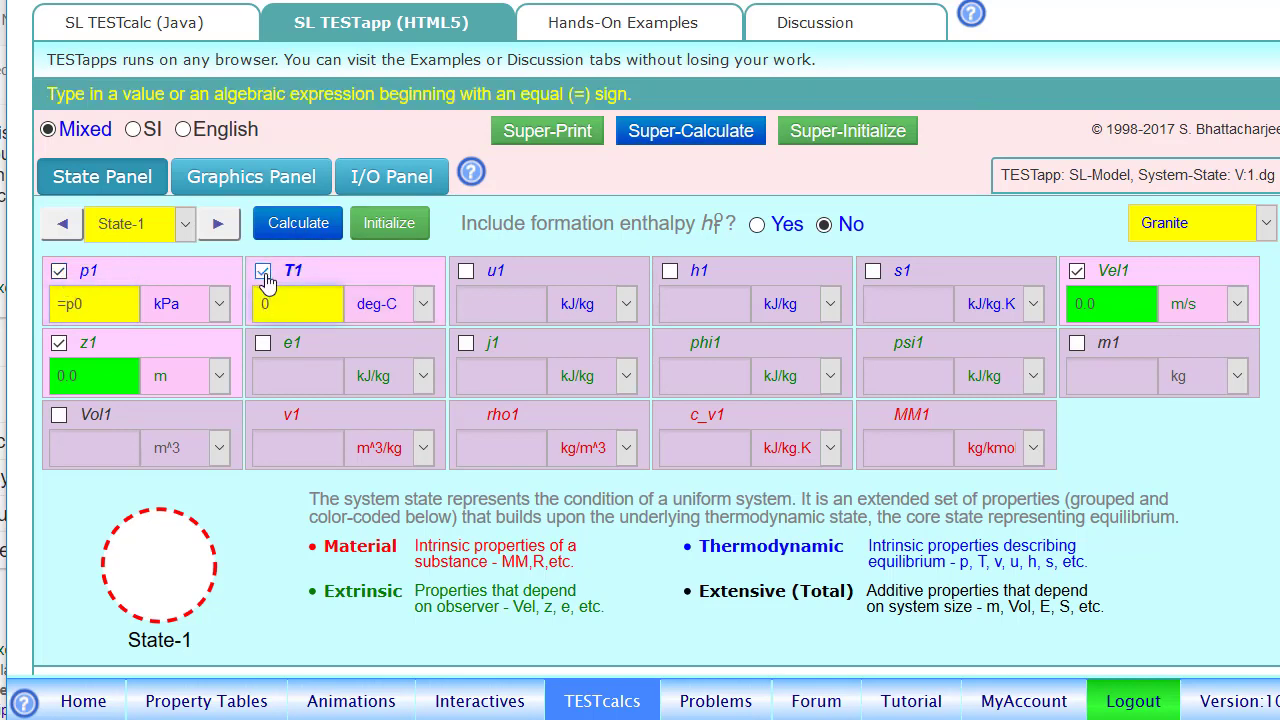
{"action": "key", "text": "BackSpace"}
{"action": "type", "text": "="}
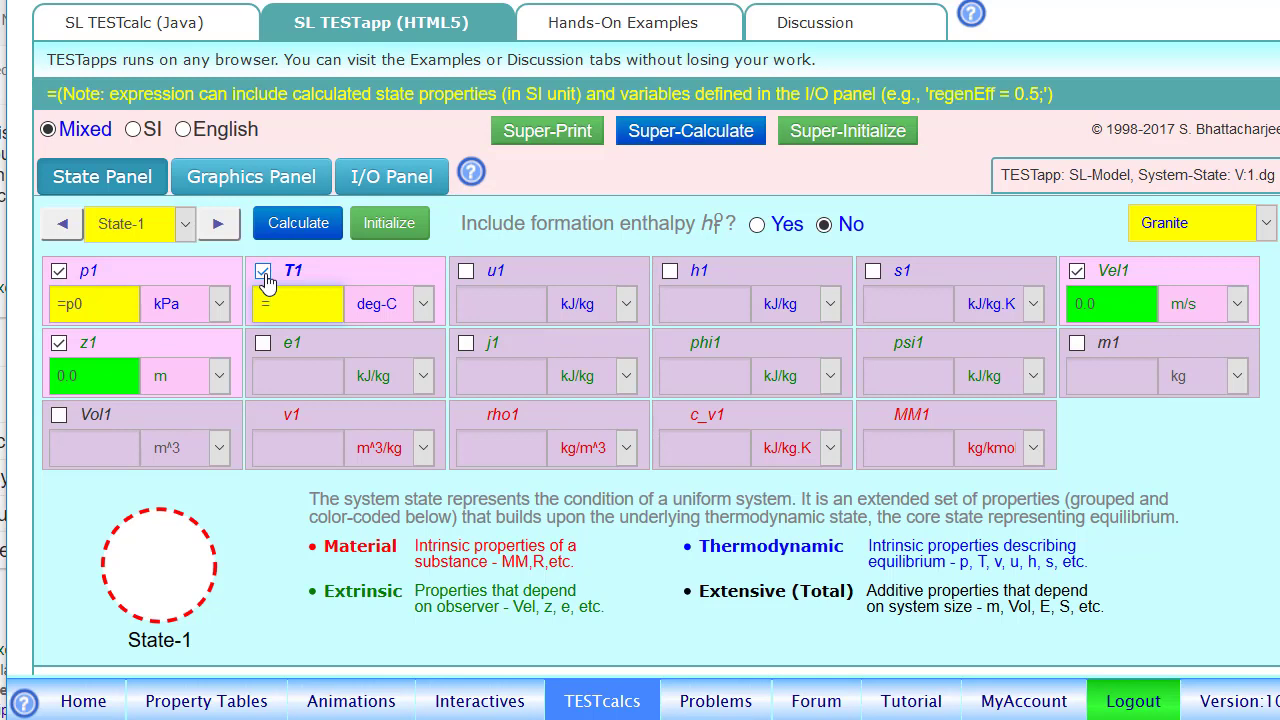
{"action": "type", "text": "T0"}
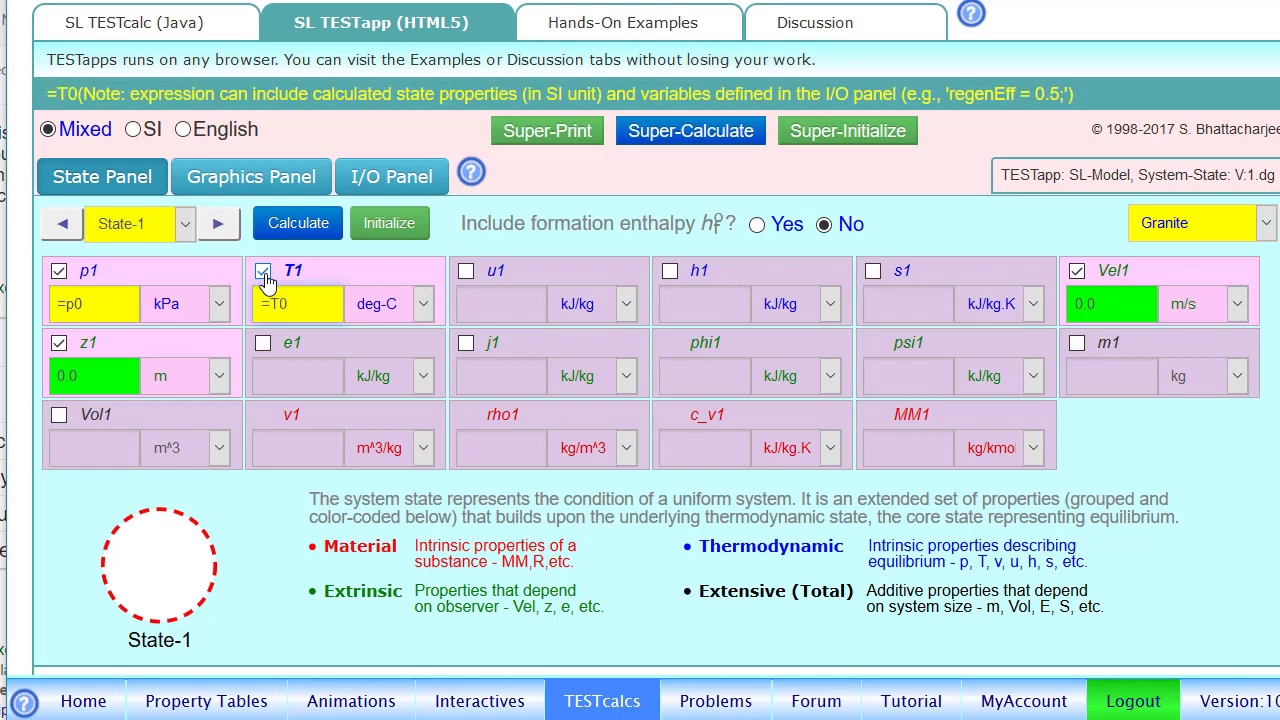
{"action": "left_click", "coordinate": [1080, 346]}
{"action": "type", "text": "1000"}
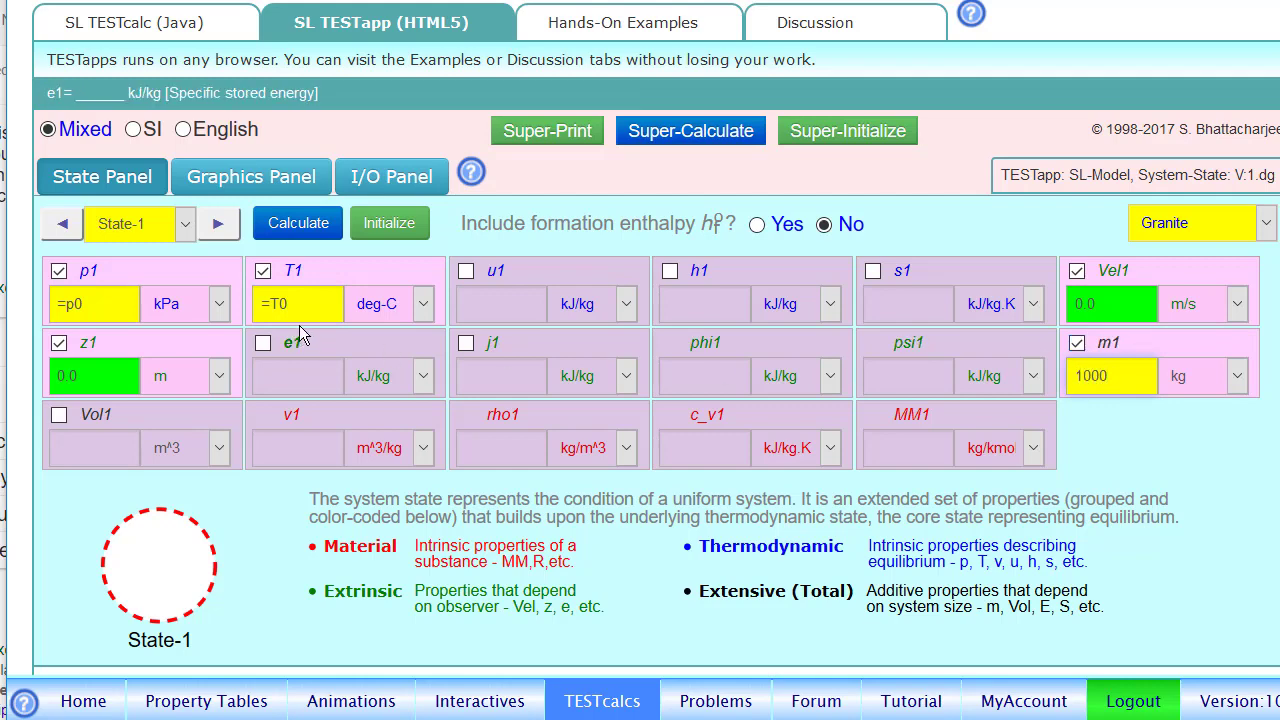
{"action": "left_click", "coordinate": [305, 237]}
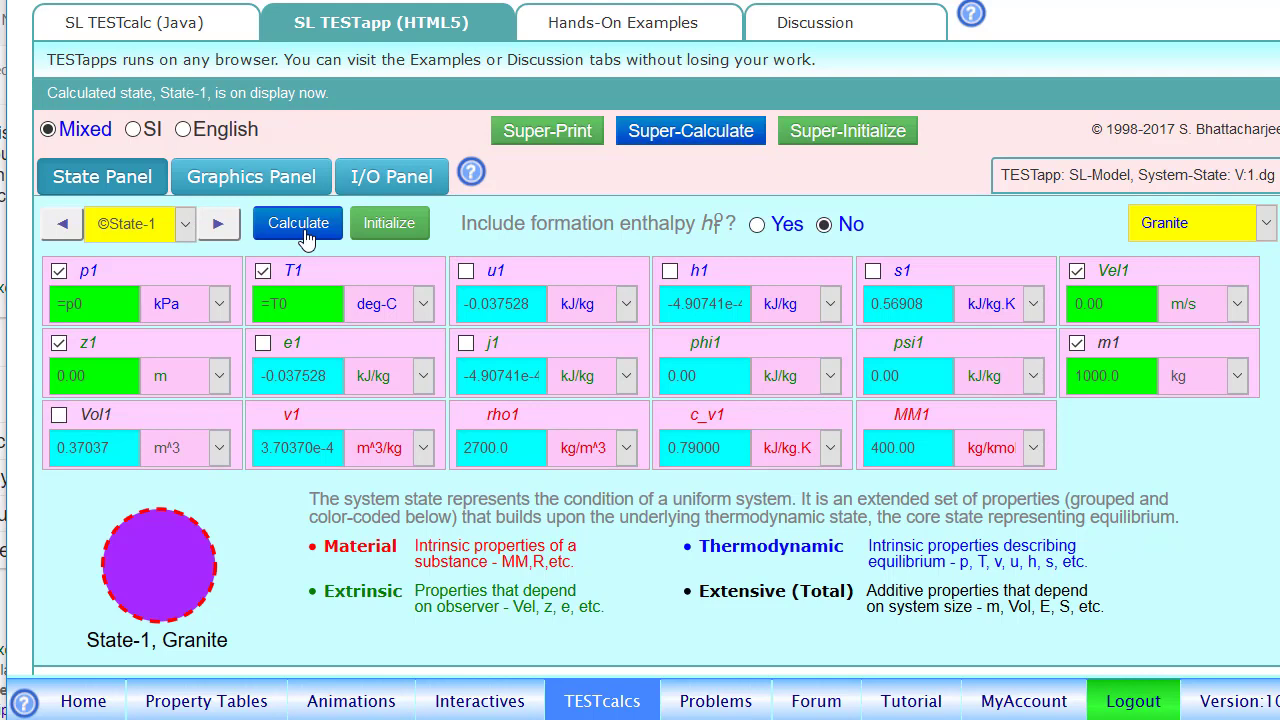
- Define State-2 with T2 of 1000 deg-C, p2 as =p1 and m2 as =m1, and calculate it
{"action": "left_click", "coordinate": [218, 223]}
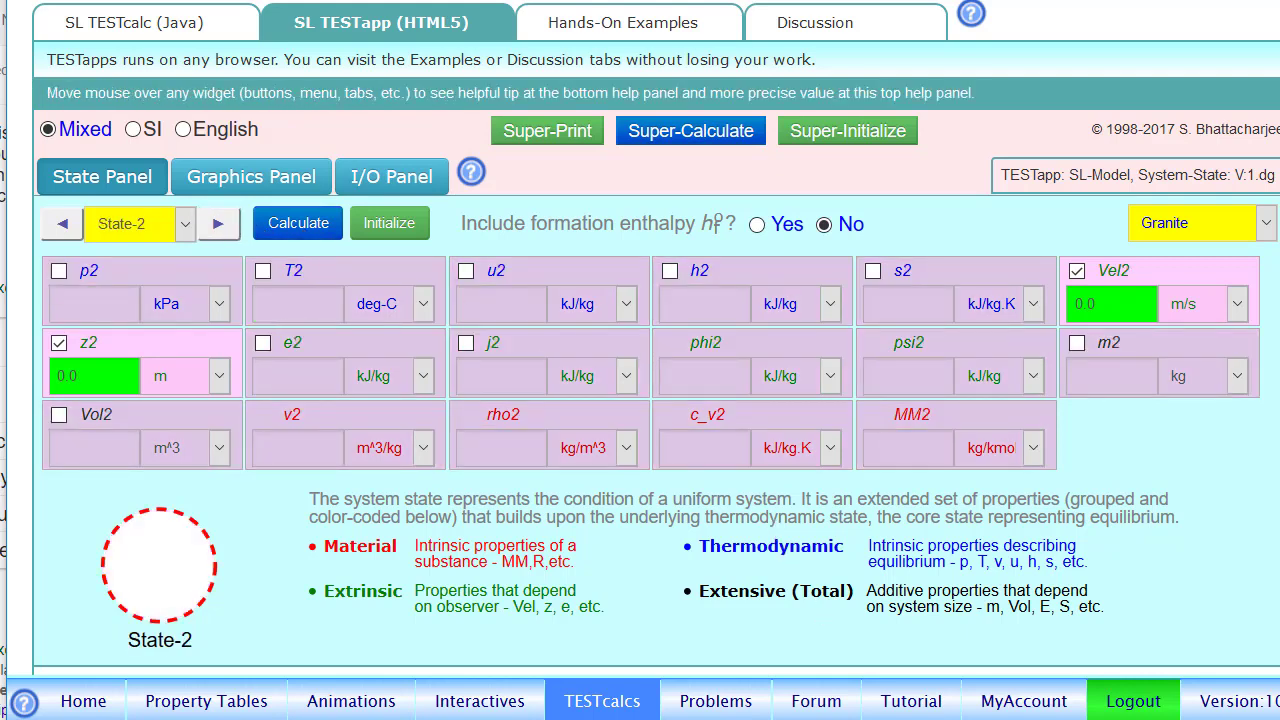
{"action": "left_click", "coordinate": [1030, 708]}
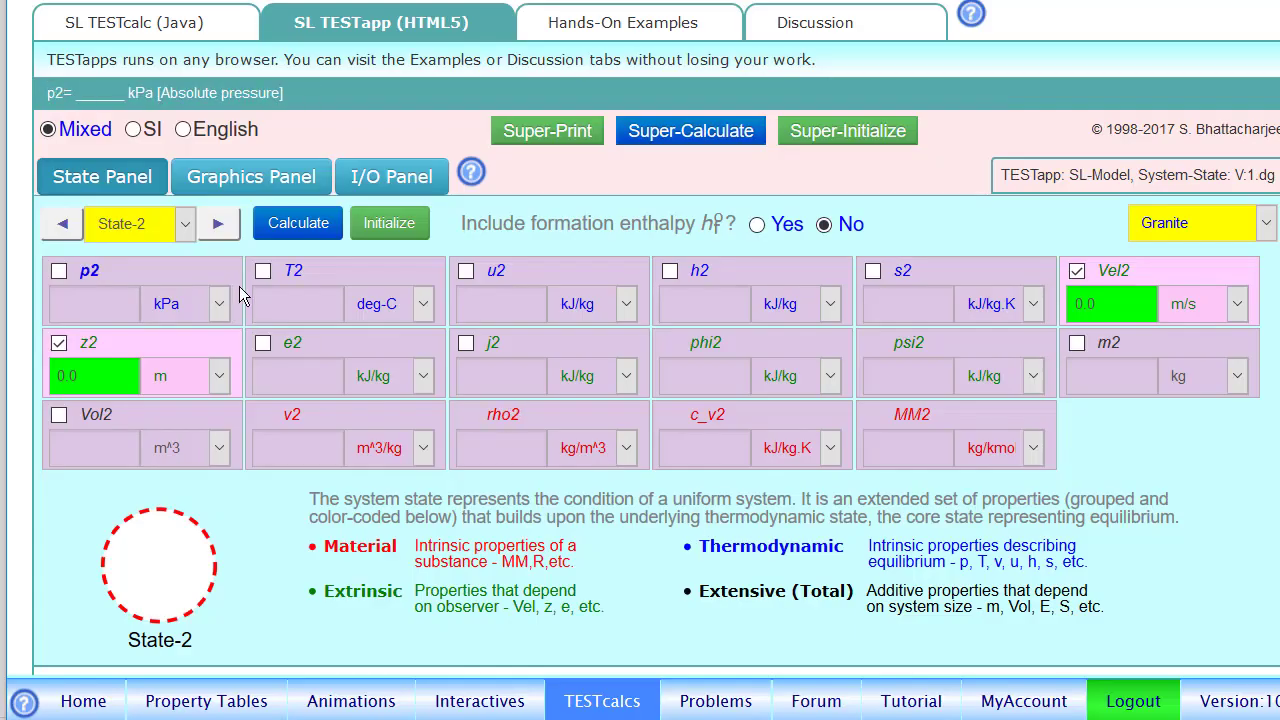
{"action": "left_click", "coordinate": [258, 278]}
{"action": "type", "text": "1000"}
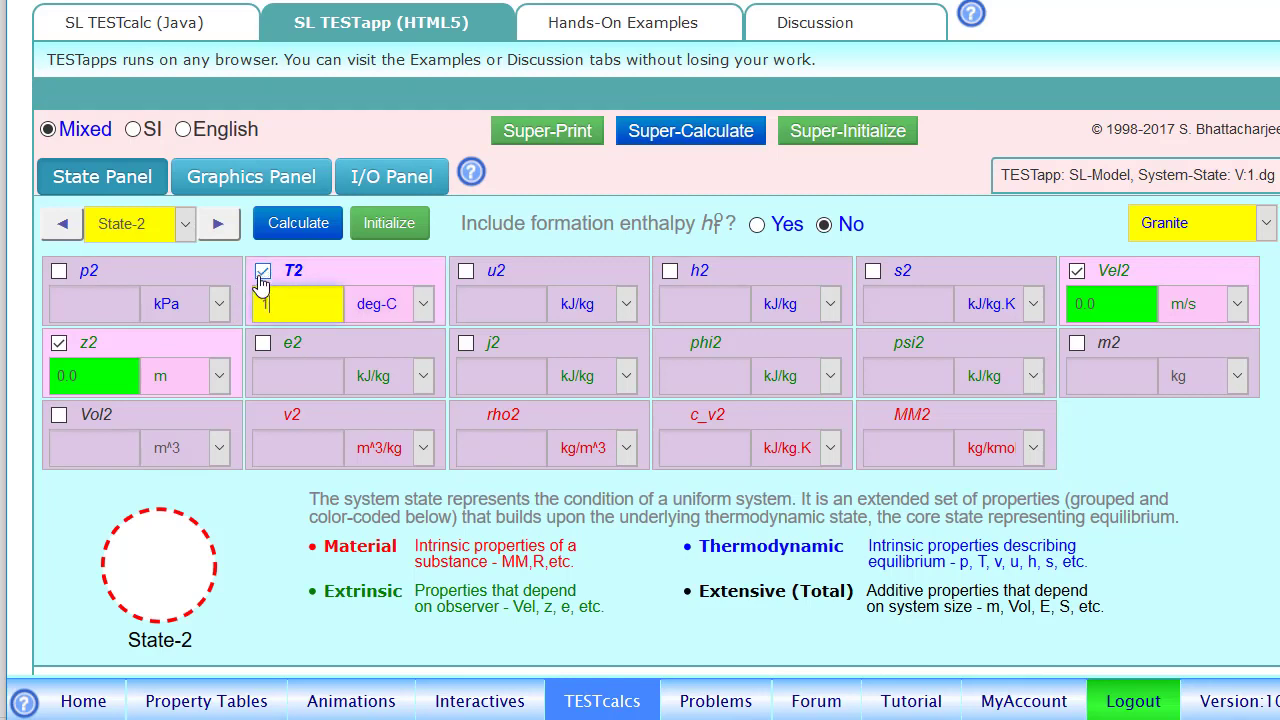
{"action": "left_click", "coordinate": [57, 275]}
{"action": "key", "text": "BackSpace"}
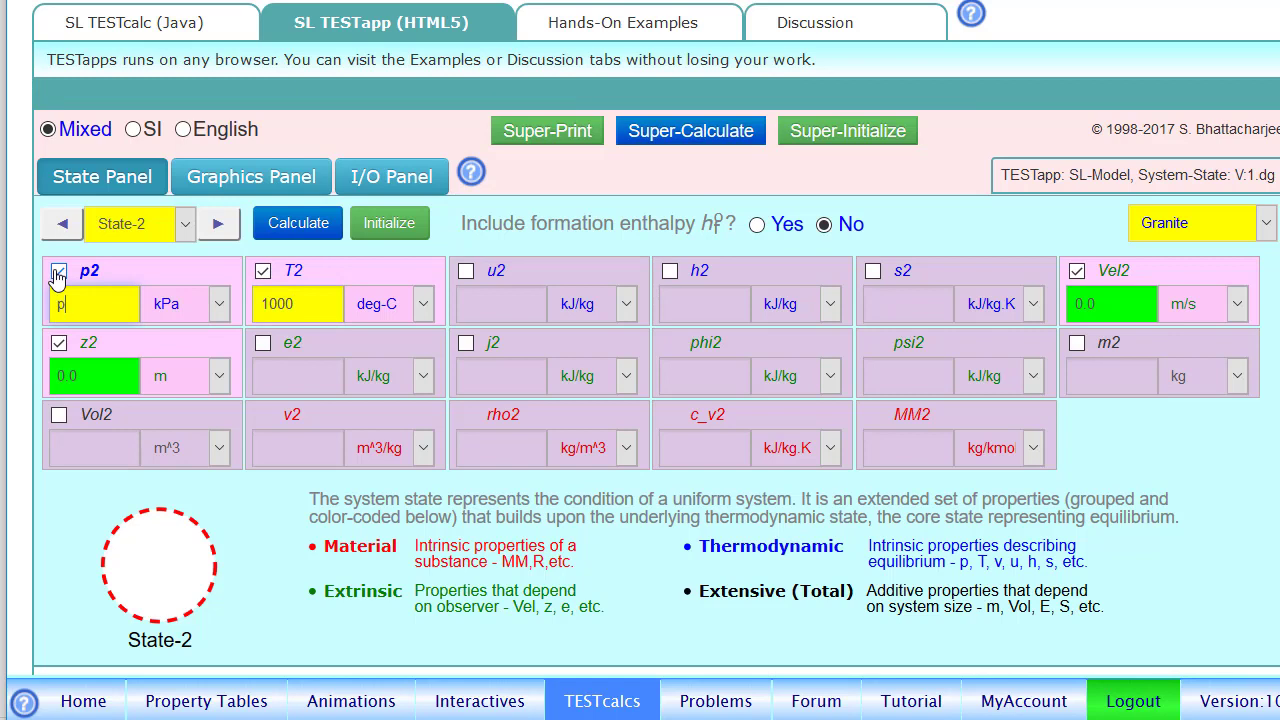
{"action": "type", "text": "=p1"}
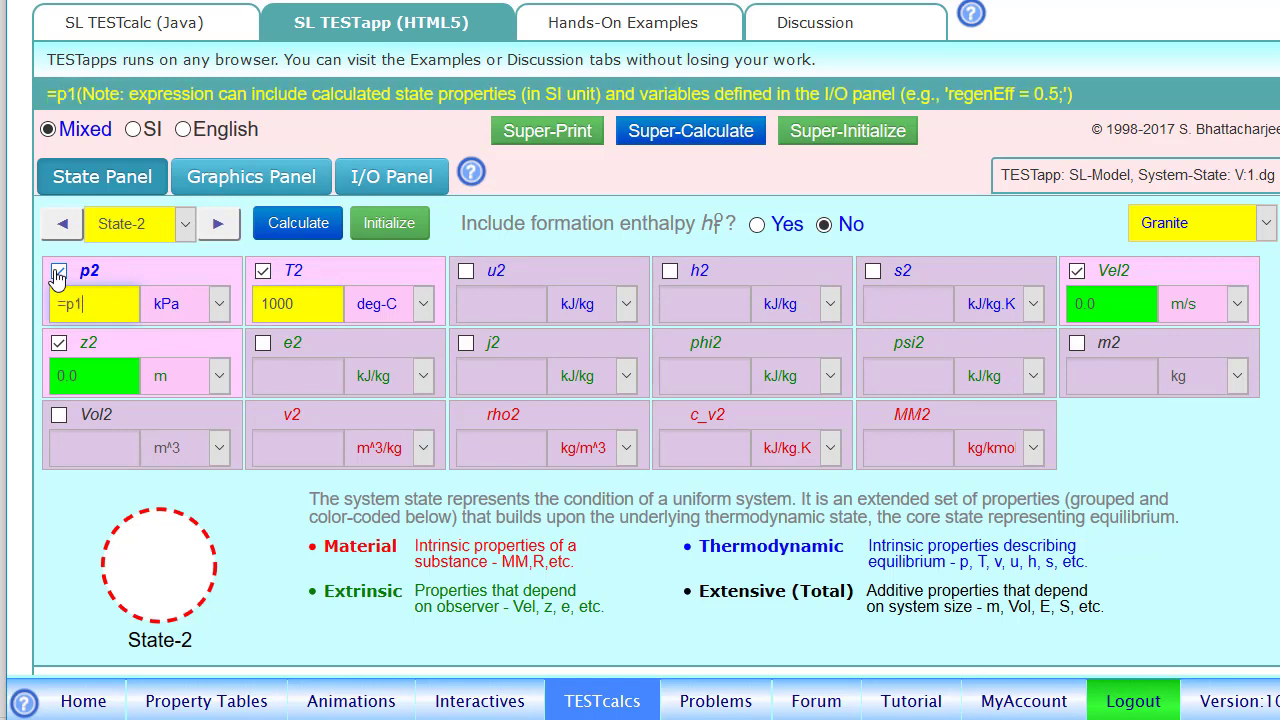
{"action": "left_click", "coordinate": [1075, 344]}
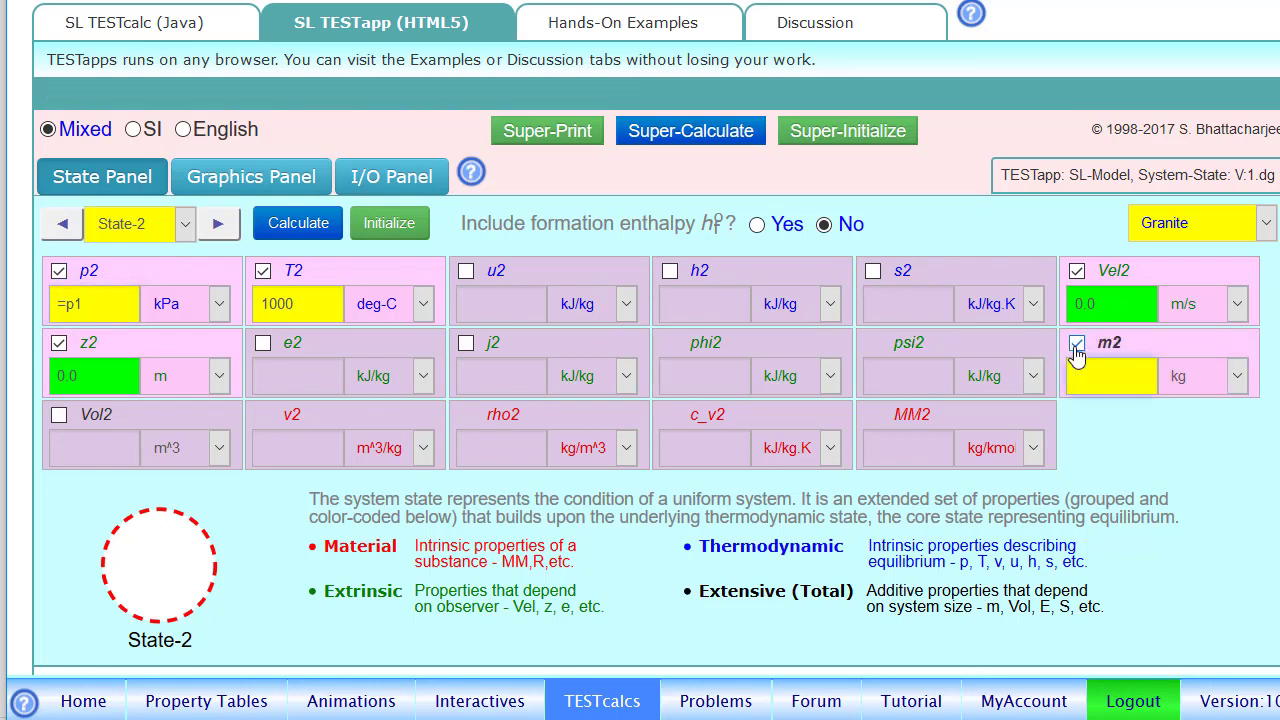
{"action": "type", "text": "=m1"}
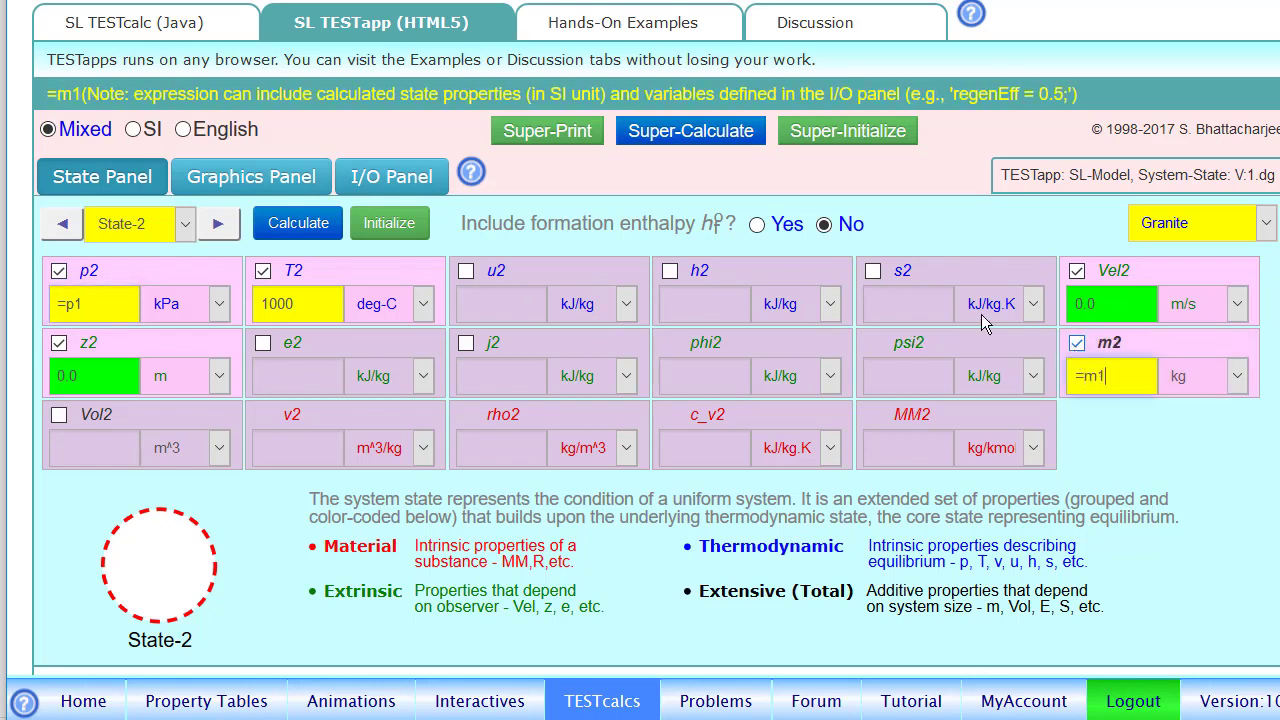
{"action": "key", "text": "Return"}
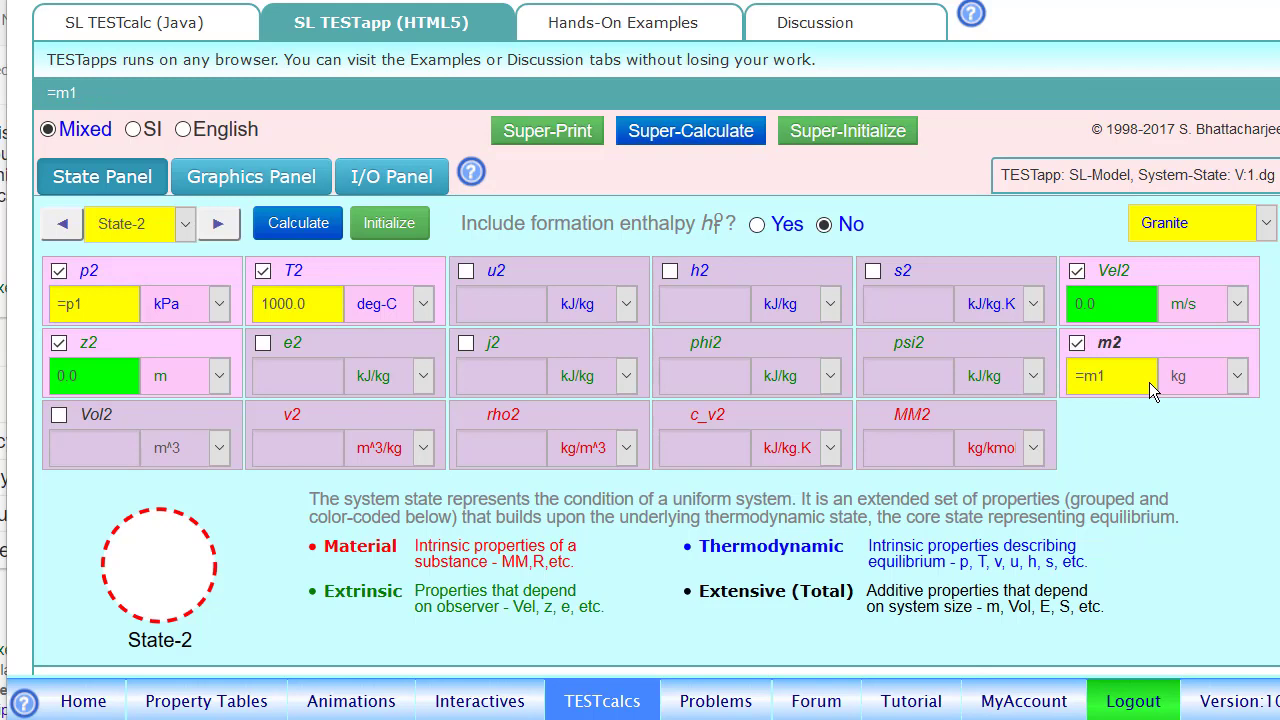
{"action": "left_click", "coordinate": [296, 224]}
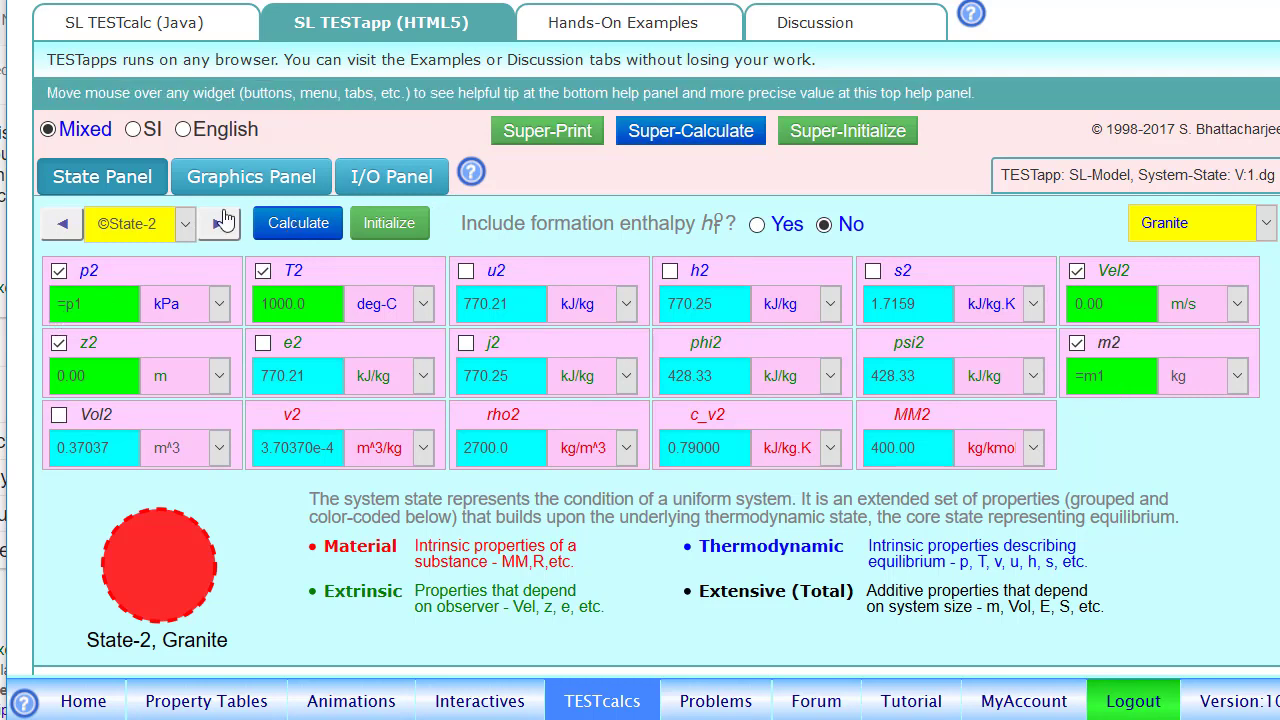
- Review the stored energy of State-1 and State-2, and evaluate its change with the expression dE = m1*(e2-e1)
{"action": "left_click", "coordinate": [56, 230]}
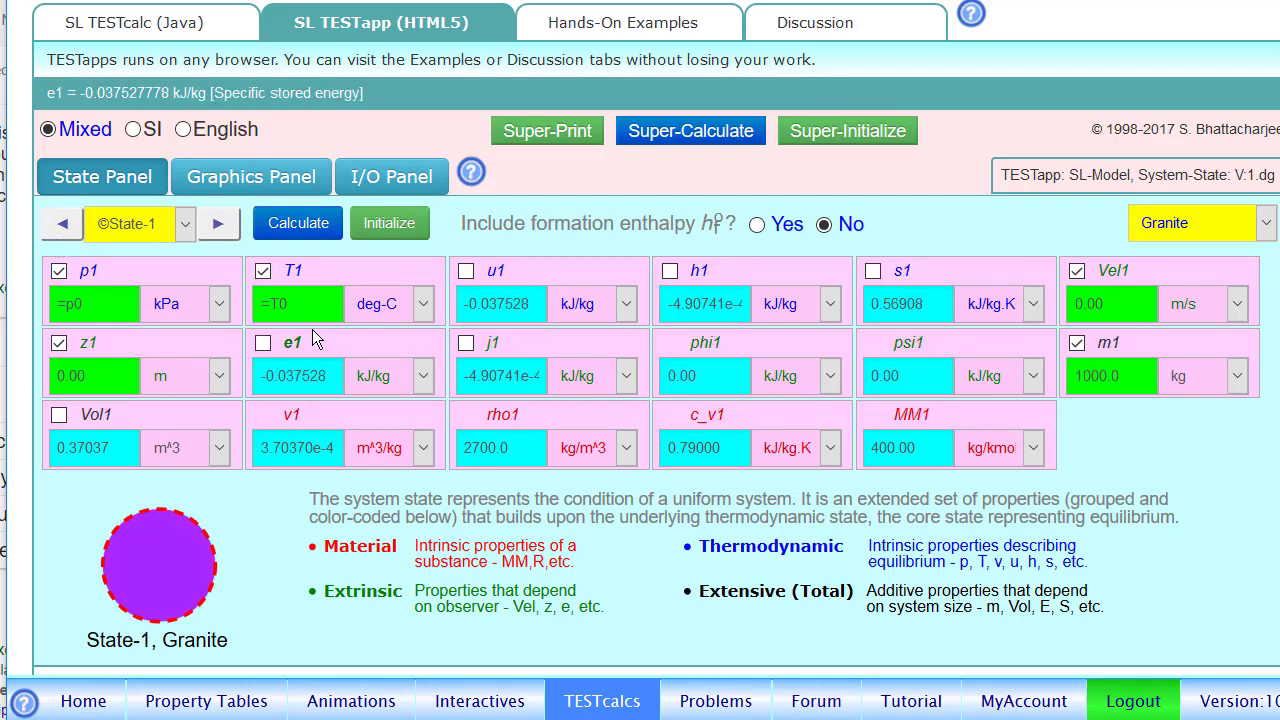
{"action": "left_click", "coordinate": [232, 243]}
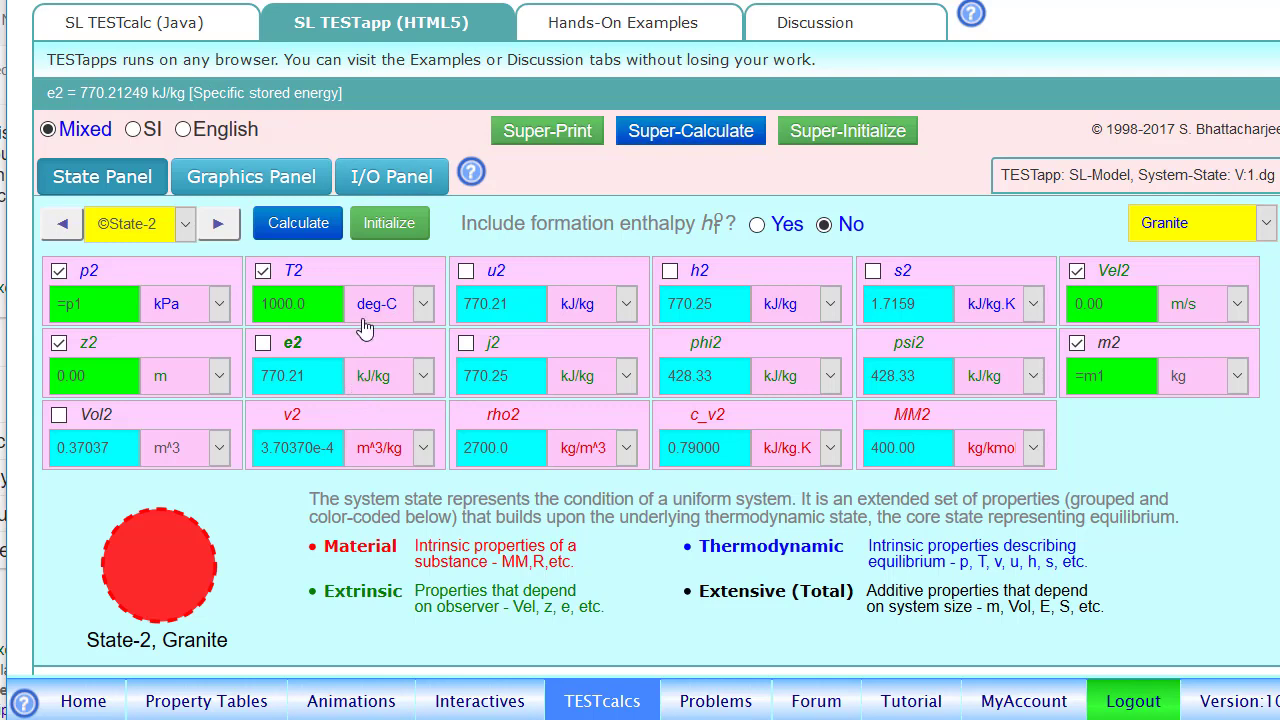
{"action": "left_click", "coordinate": [400, 186]}
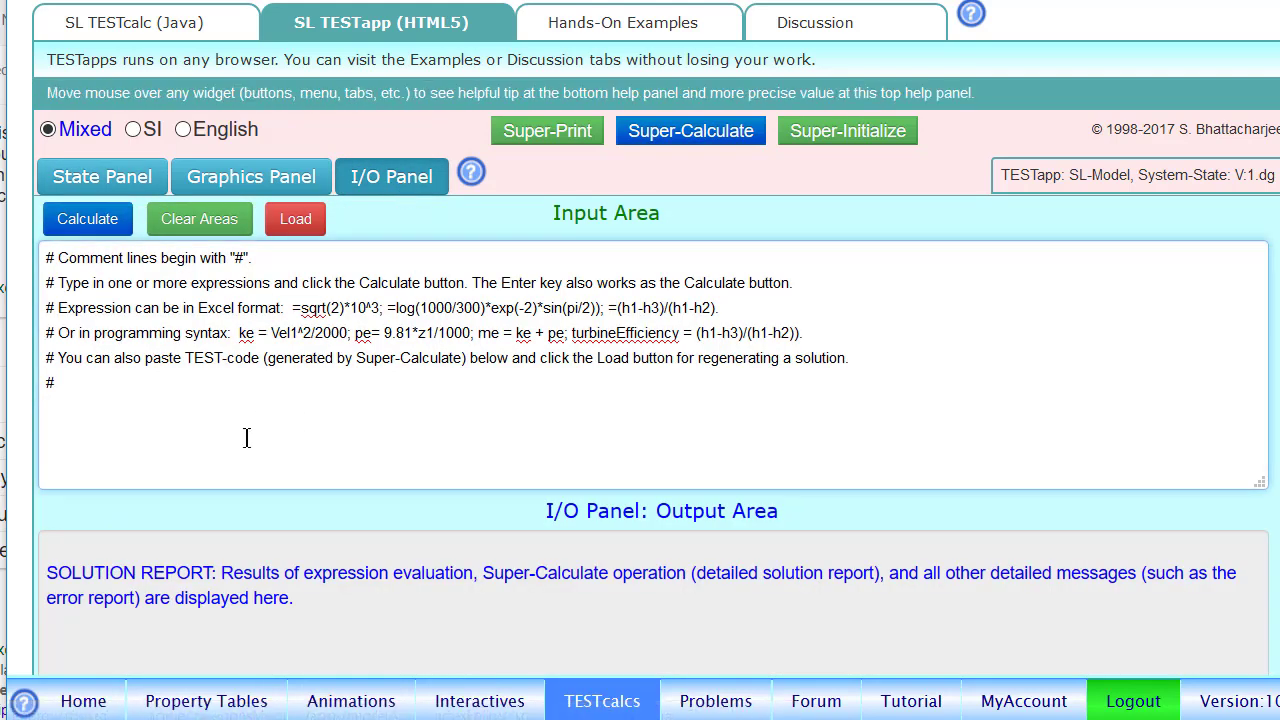
{"action": "type", "text": "dE ="}
{"action": "type", "text": "m1*(e2-e1)"}
{"action": "left_click", "coordinate": [87, 230]}
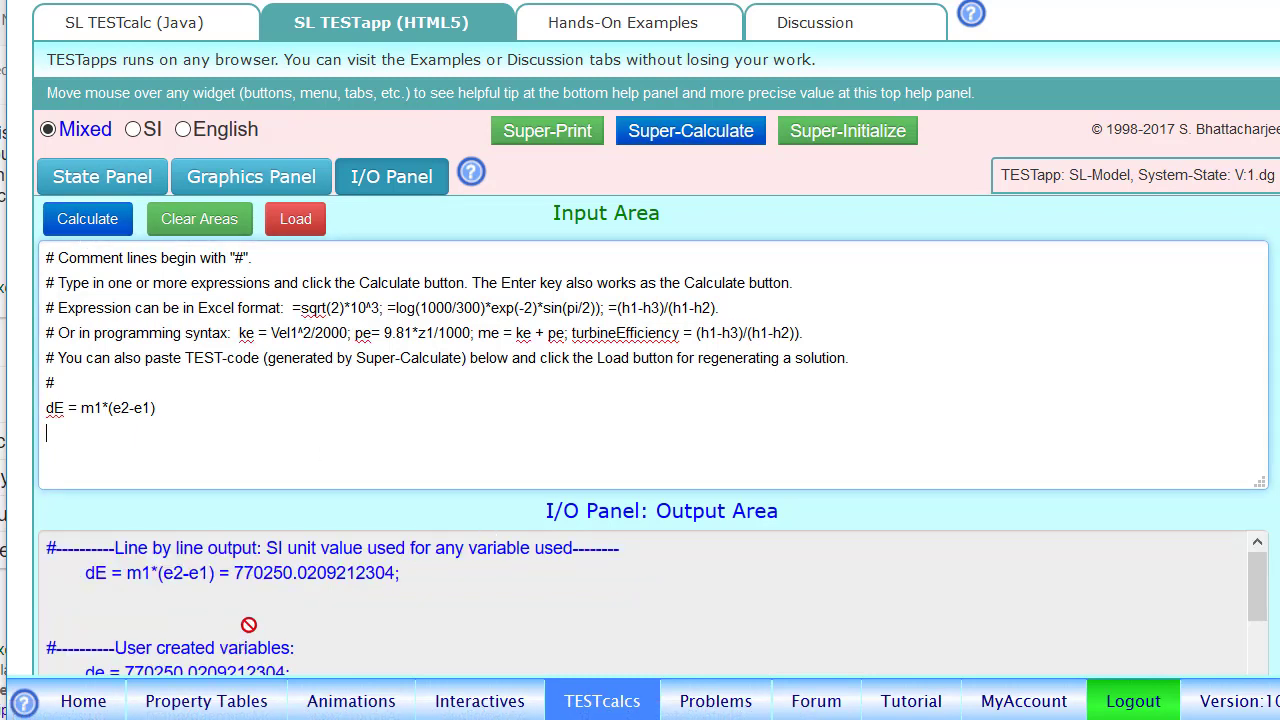
{"action": "scroll", "coordinate": [249, 624], "scroll_direction": "down", "scroll_amount": 1}
{"action": "scroll", "coordinate": [249, 624], "scroll_direction": "up", "scroll_amount": 1}
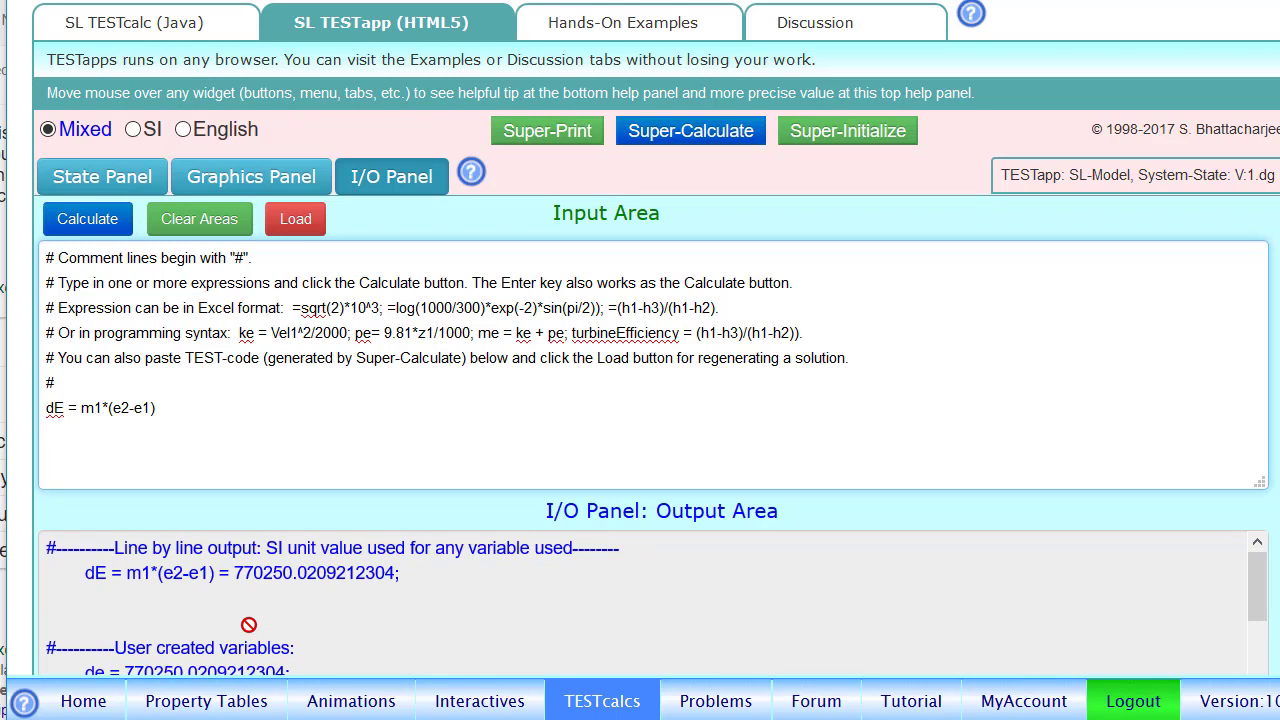
{"action": "key", "text": "Return"}
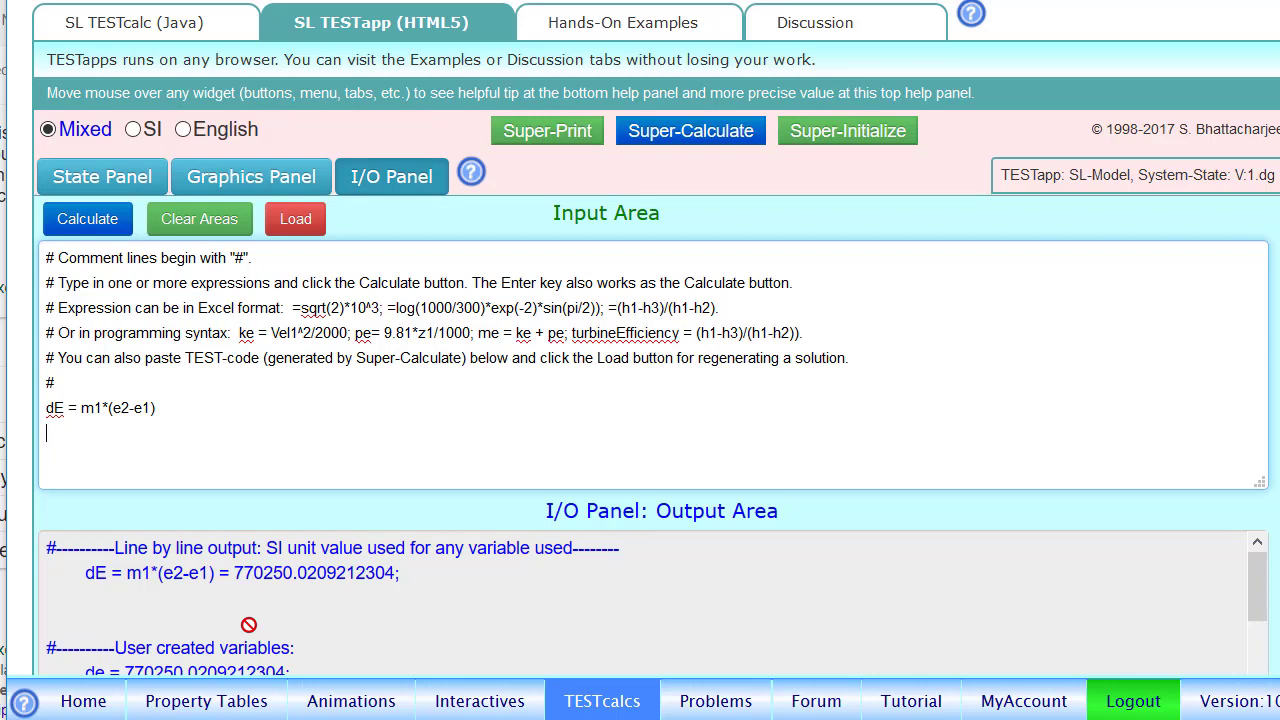
{"action": "key", "text": "Return"}
- Check the internal energy of State-2 and evaluate its change by adding the expression dU=m1*(u2-u1) below dE
{"action": "left_click", "coordinate": [132, 178]}
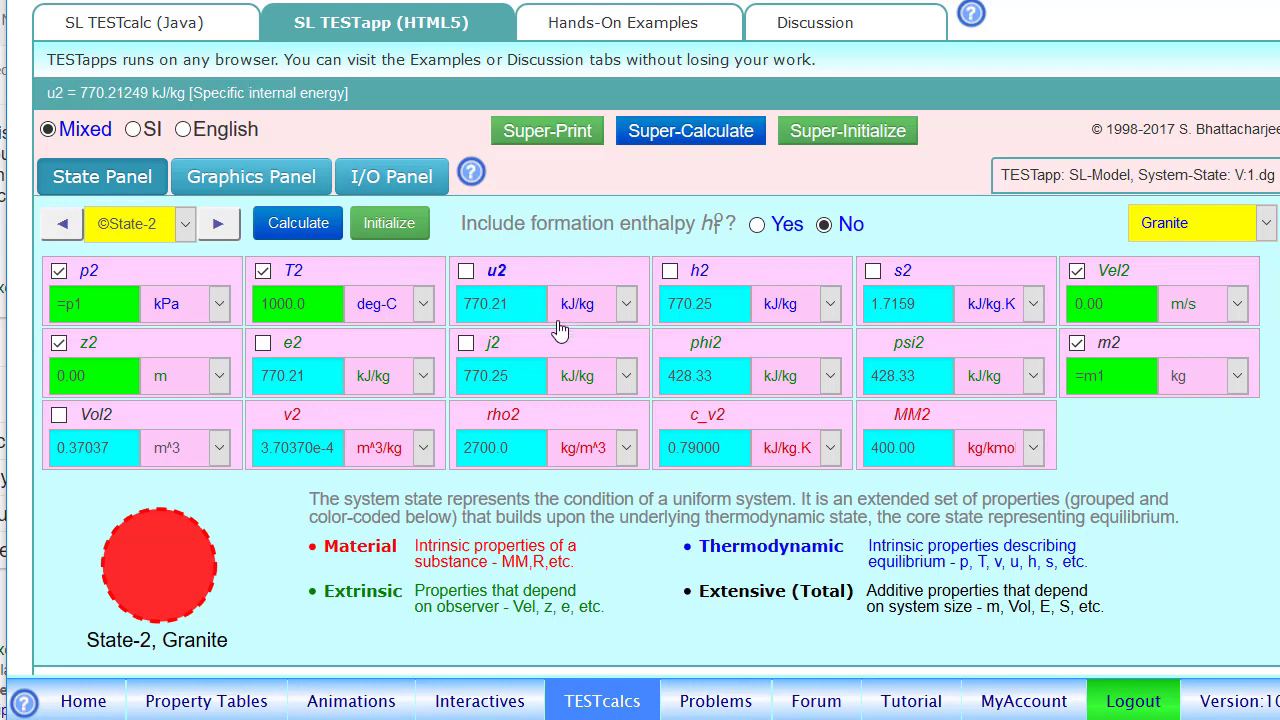
{"action": "left_click", "coordinate": [362, 178]}
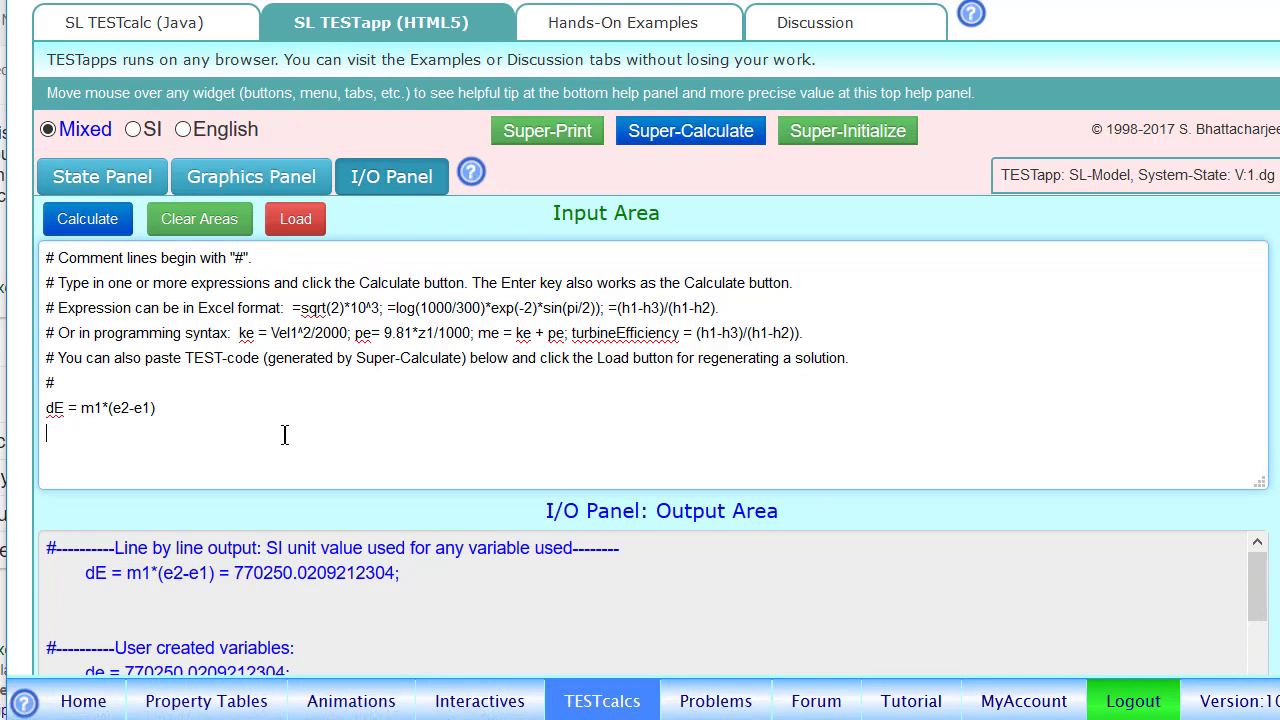
{"action": "type", "text": "d"}
{"action": "type", "text": "U="}
{"action": "type", "text": ",1*"}
{"action": "key", "text": "BackSpace"}
{"action": "key", "text": "BackSpace"}
{"action": "key", "text": "BackSpace"}
{"action": "type", "text": "m1*(u2-u1)"}
{"action": "key", "text": "Return"}
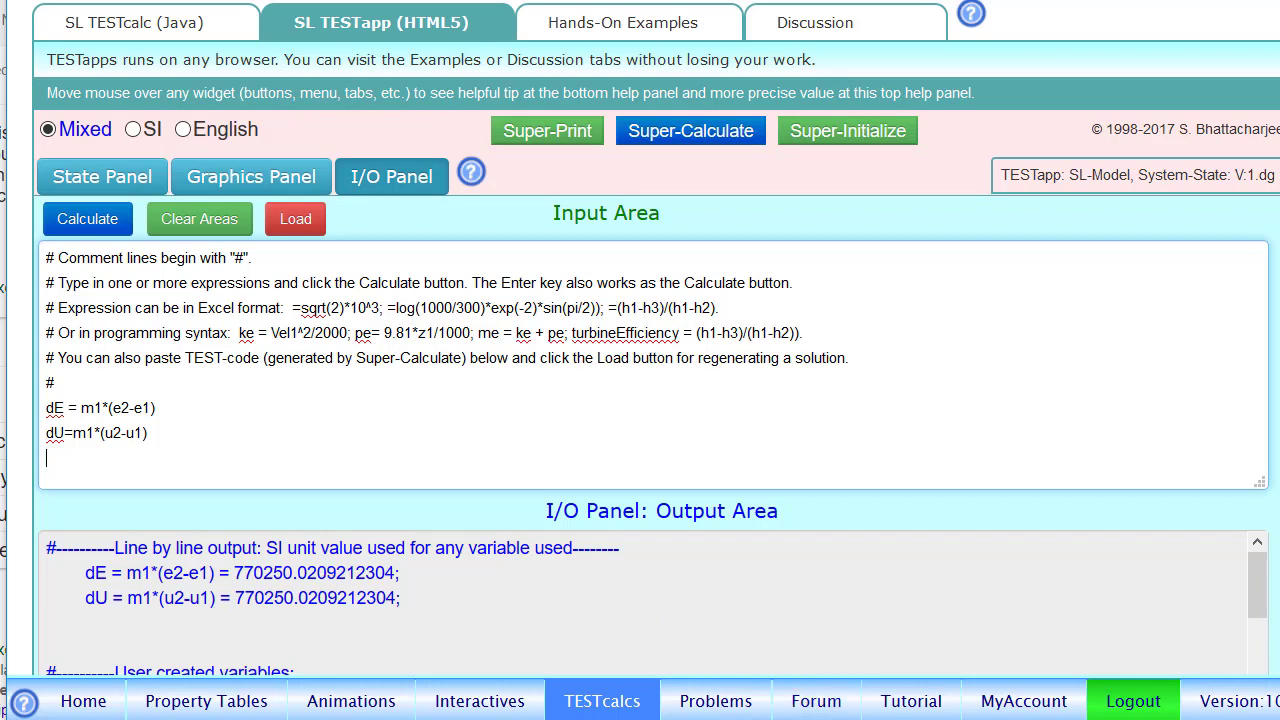
- Switch to the PowerPoint slide to reread which property changes the granite problem asks for
{"action": "mouse_move", "coordinate": [1009, 719]}
{"action": "left_click", "coordinate": [1064, 719]}
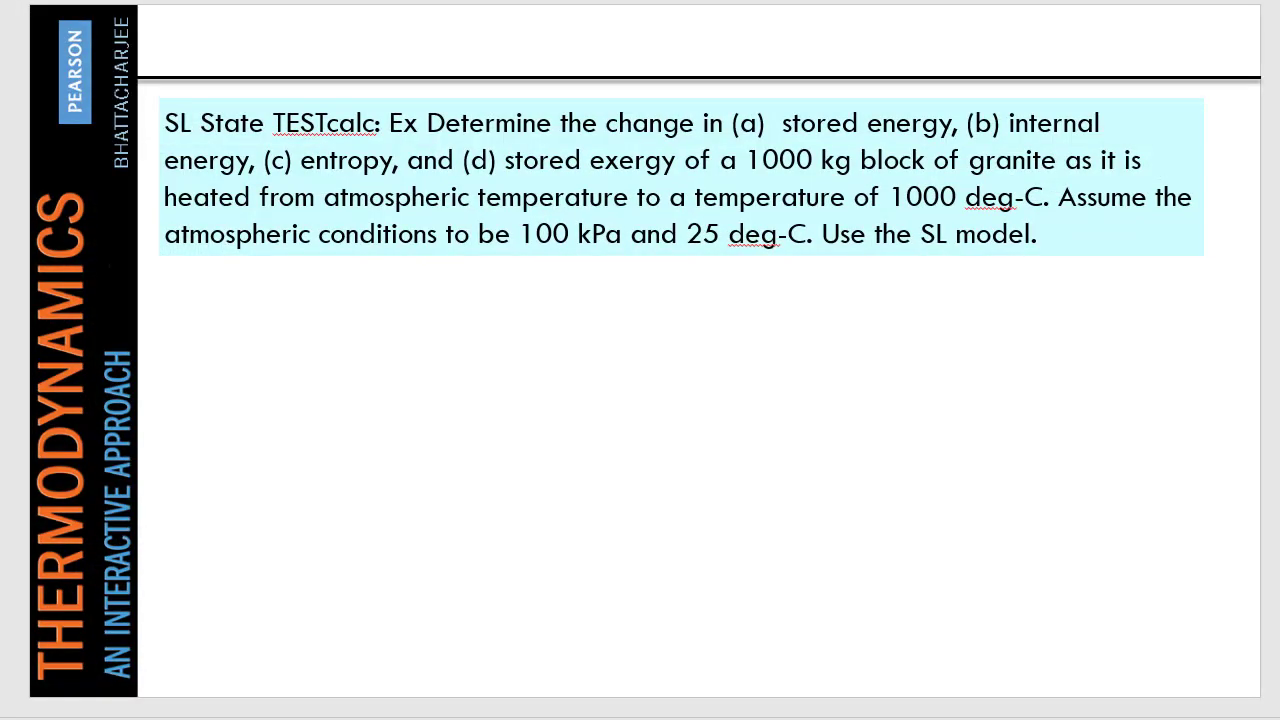
- Return to the SL TESTapp, check State-2's specific entropy, and evaluate the entropy change by adding dS = m1*(s2-s1) below dU
{"action": "left_click", "coordinate": [1009, 719]}
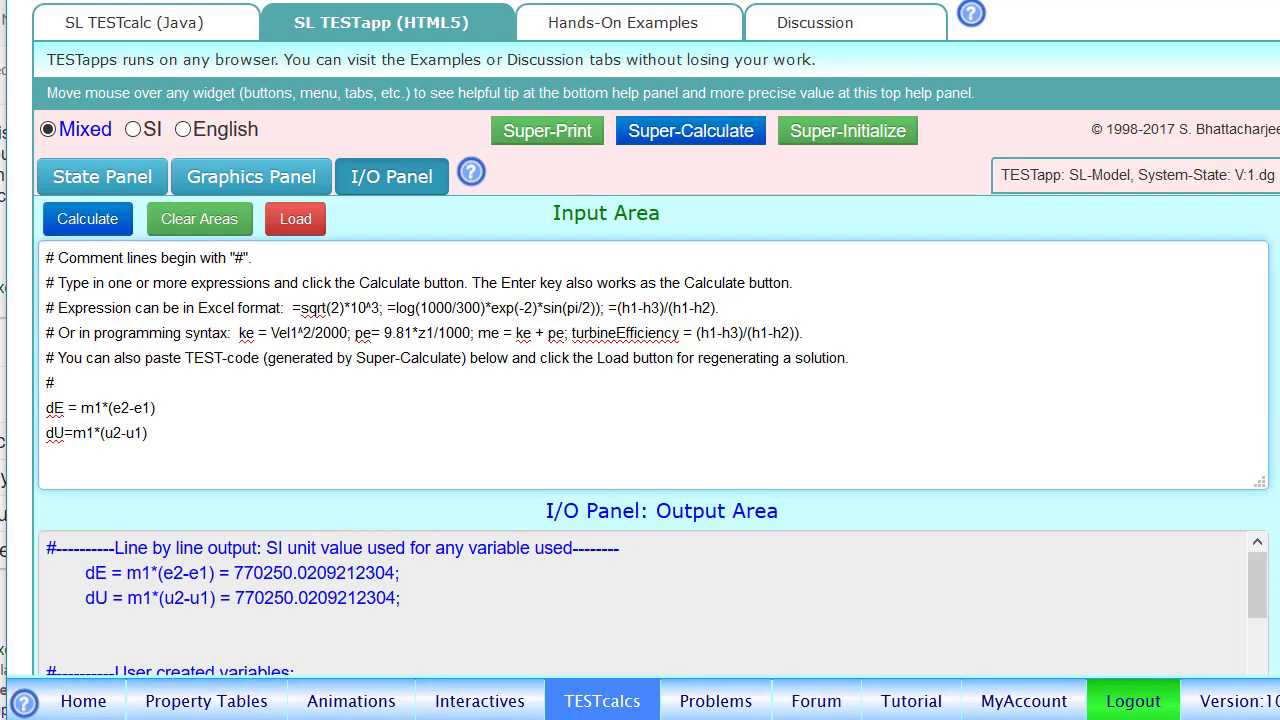
{"action": "left_click", "coordinate": [115, 177]}
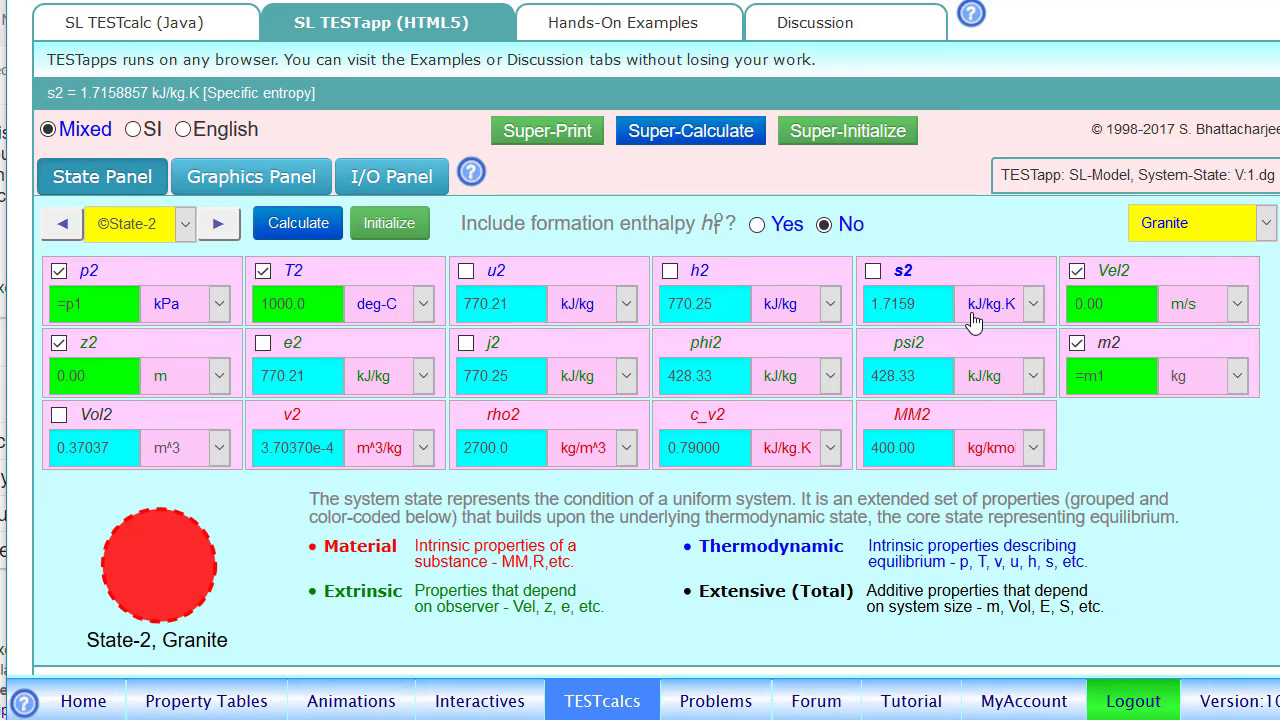
{"action": "left_click", "coordinate": [430, 176]}
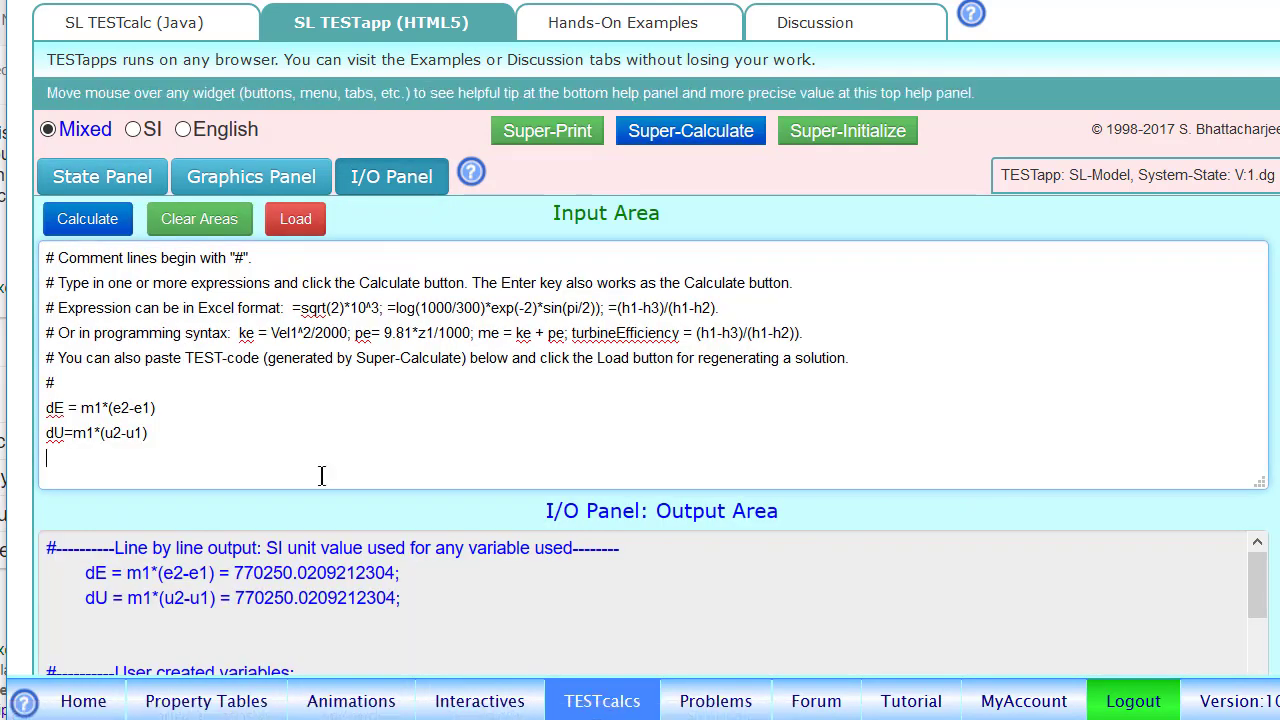
{"action": "type", "text": "dS"}
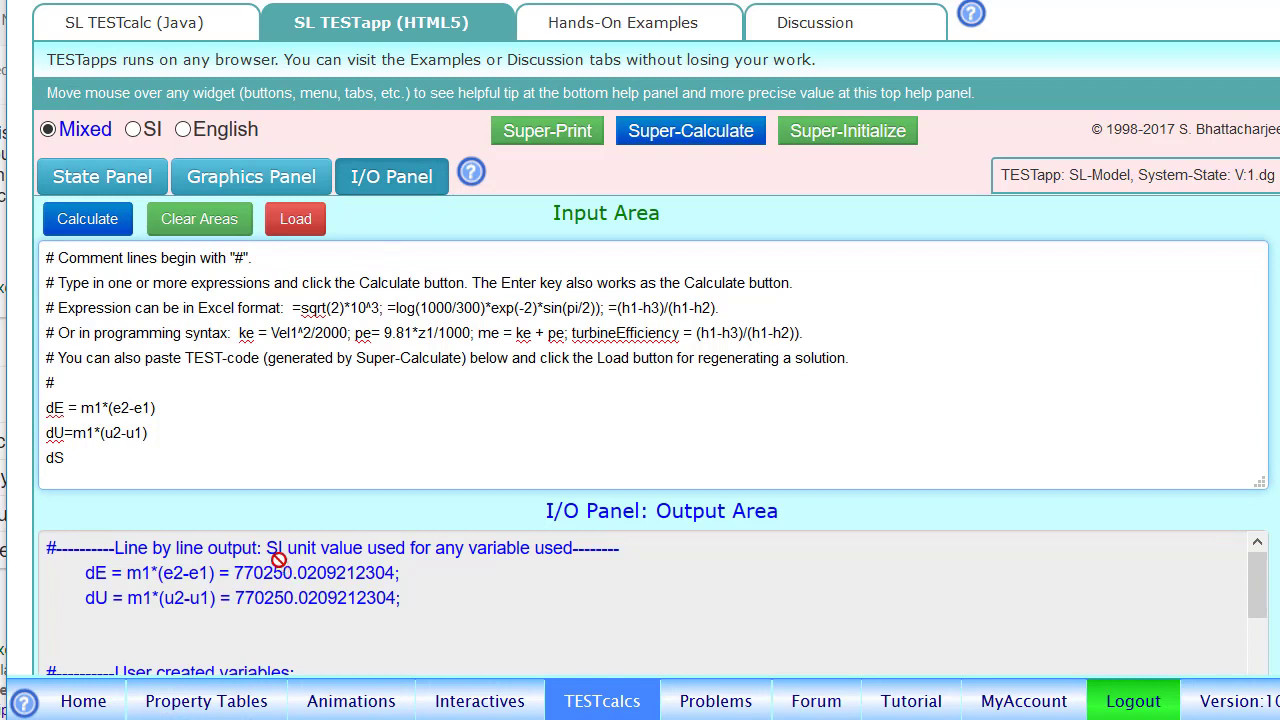
{"action": "type", "text": " = m1*(s2-s1)"}
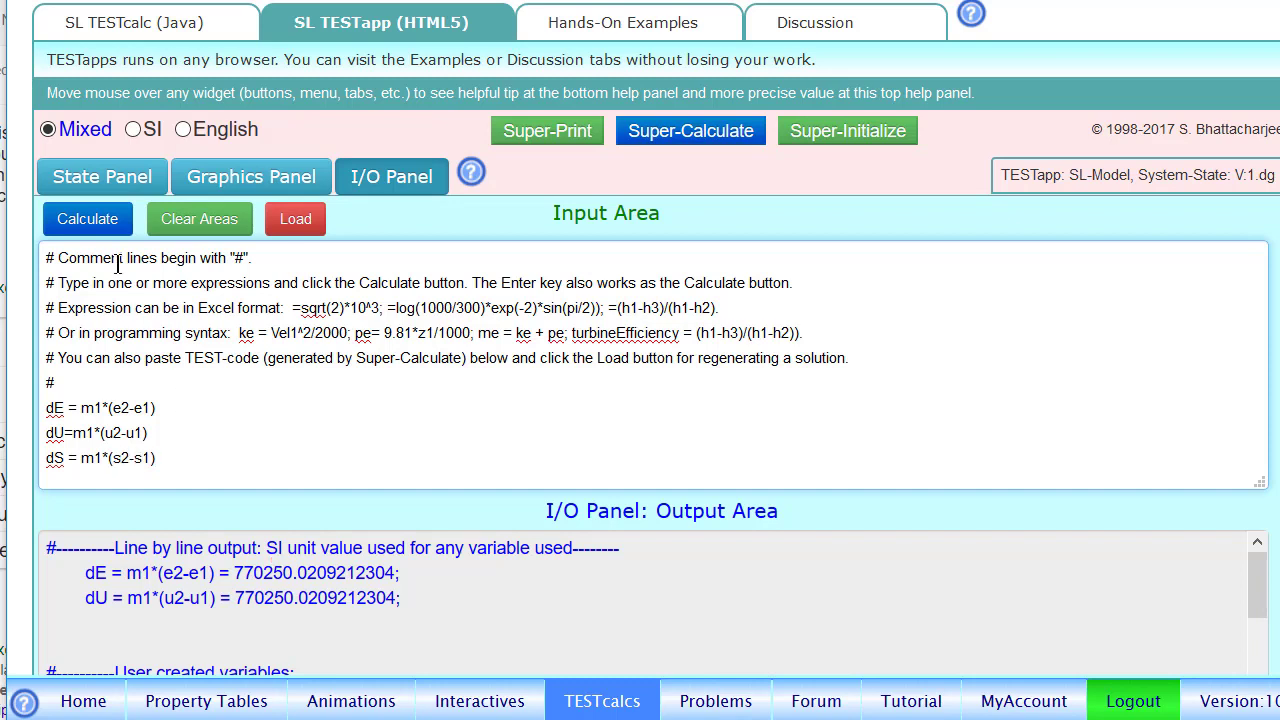
{"action": "key", "text": "Return"}
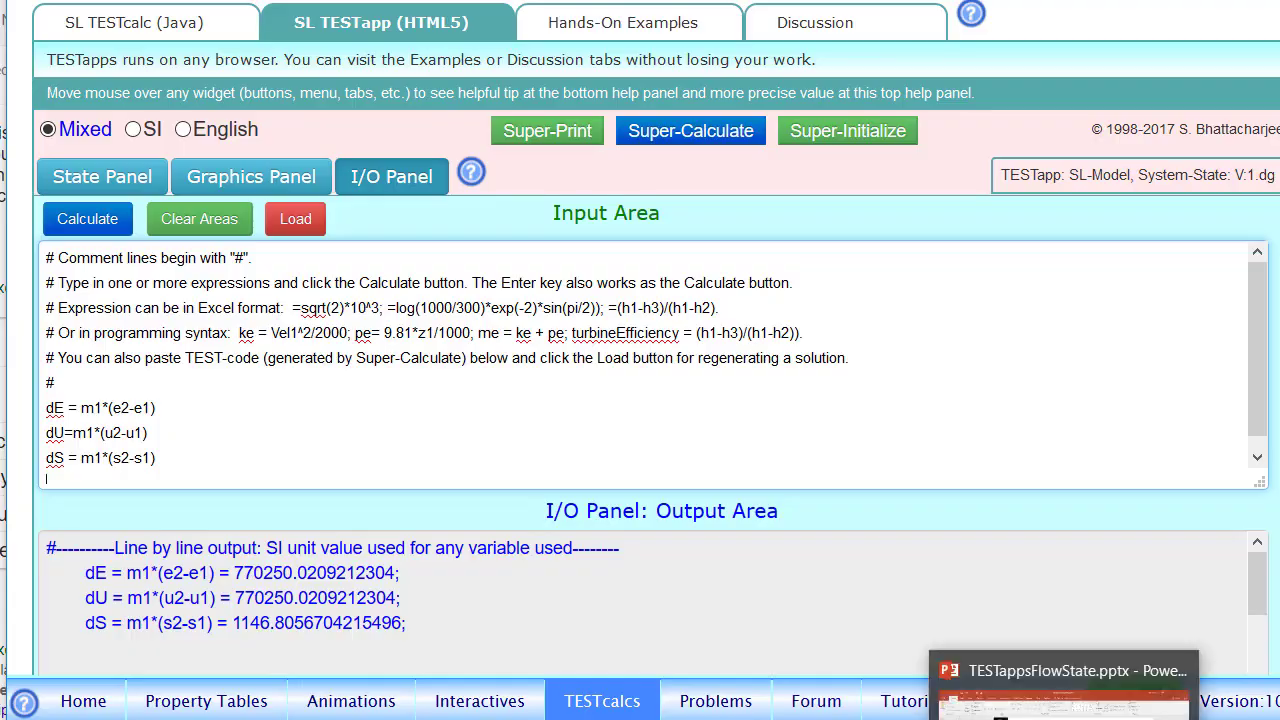
- Consult the PowerPoint problem and State-2's phi2 in the TESTapp, and evaluate the stored exergy change by adding dphi = m1*(phi2-phi1) below dS
{"action": "left_click", "coordinate": [1066, 705]}
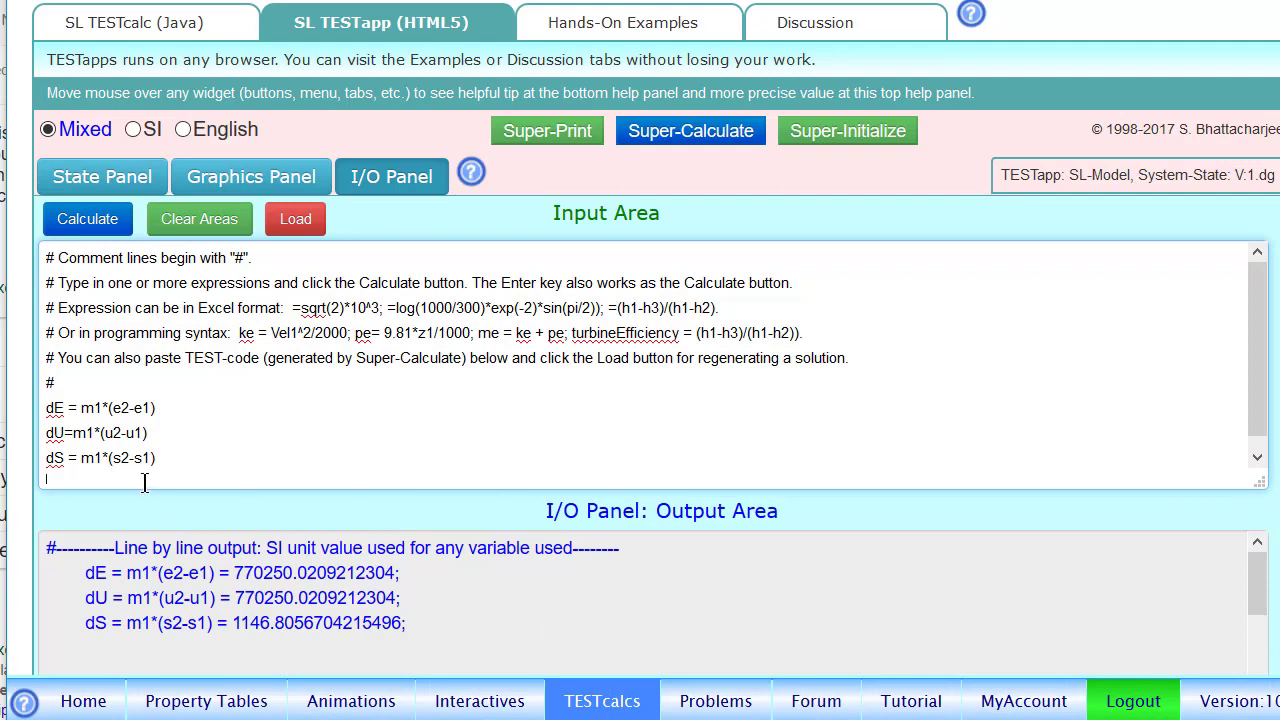
{"action": "left_click", "coordinate": [120, 178]}
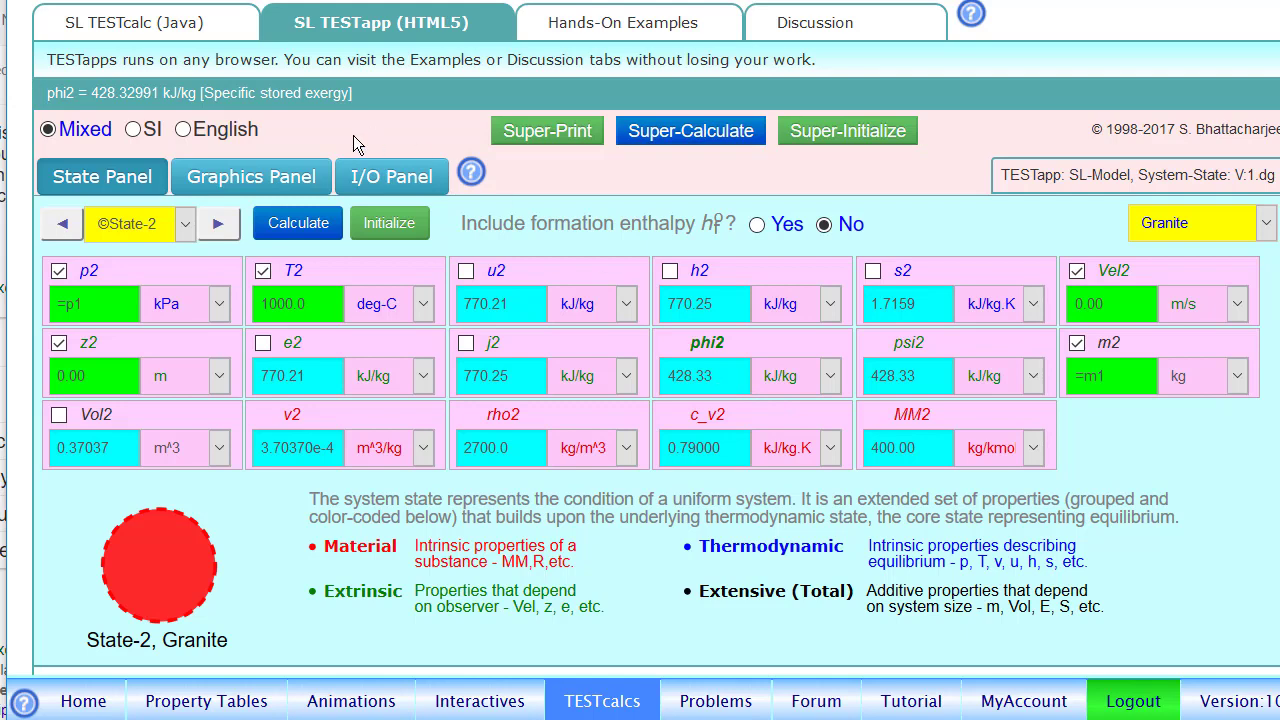
{"action": "left_click", "coordinate": [403, 192]}
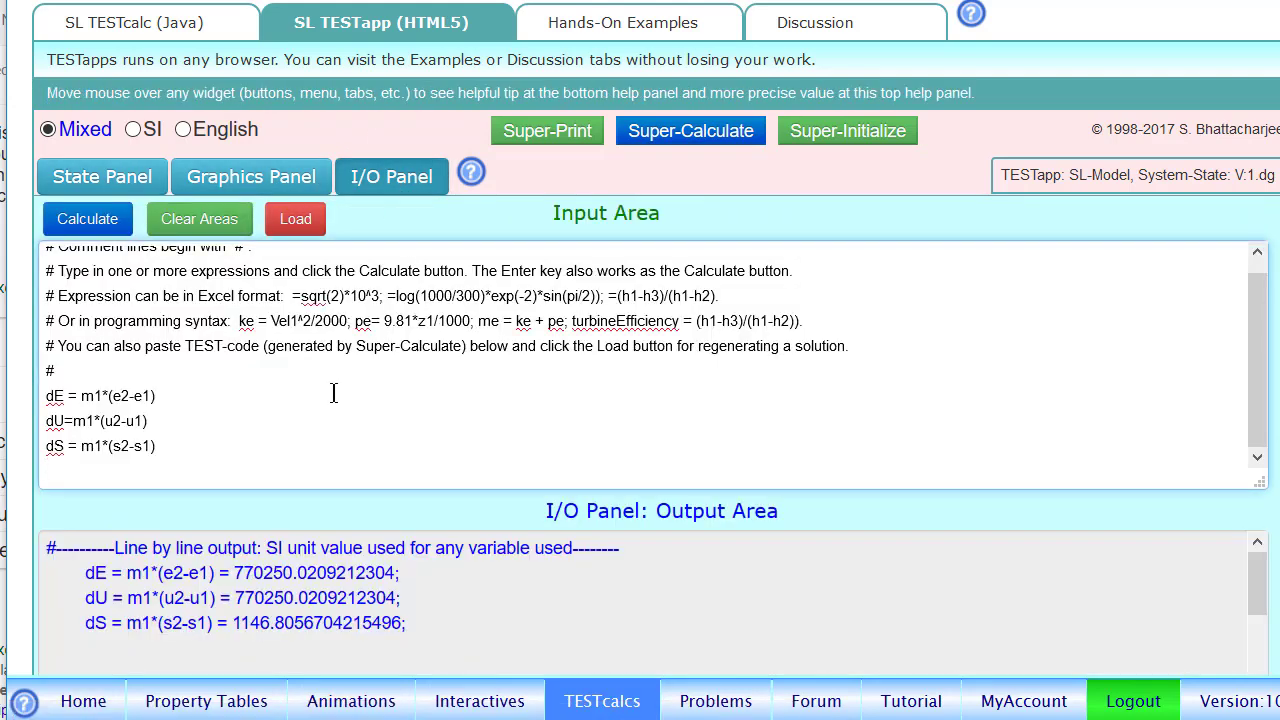
{"action": "type", "text": "dphi"}
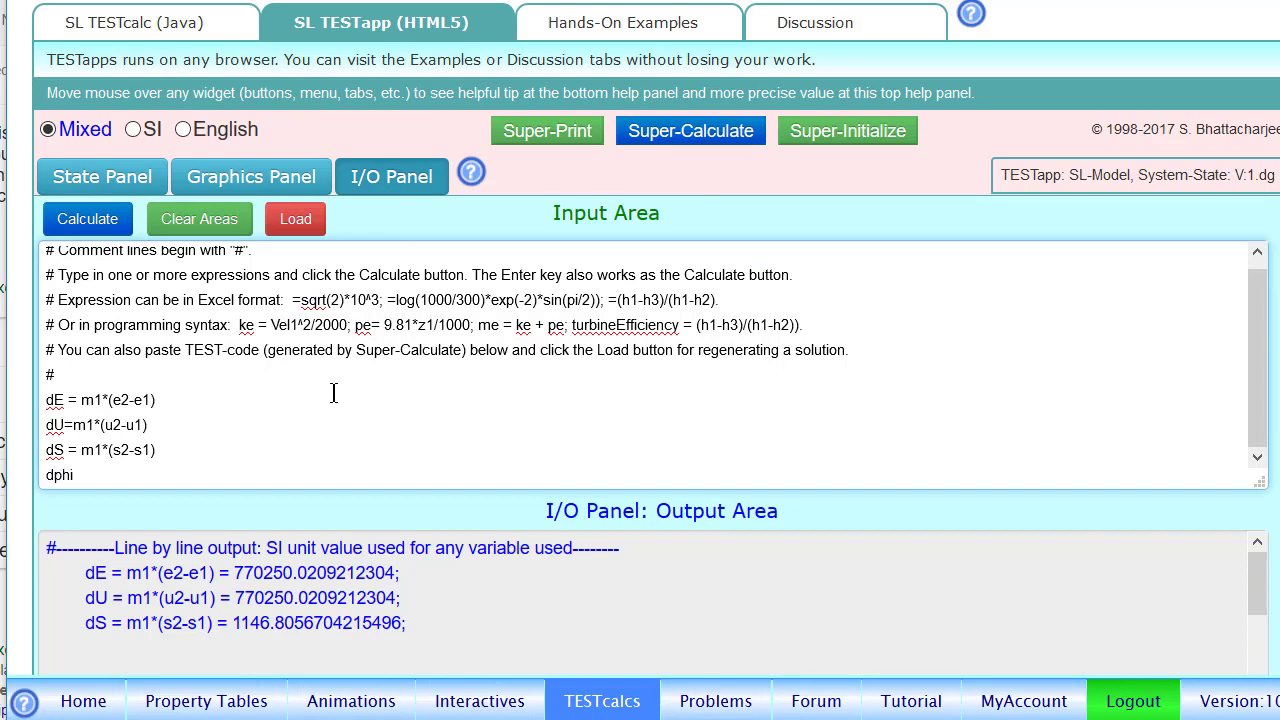
{"action": "type", "text": " = m1"}
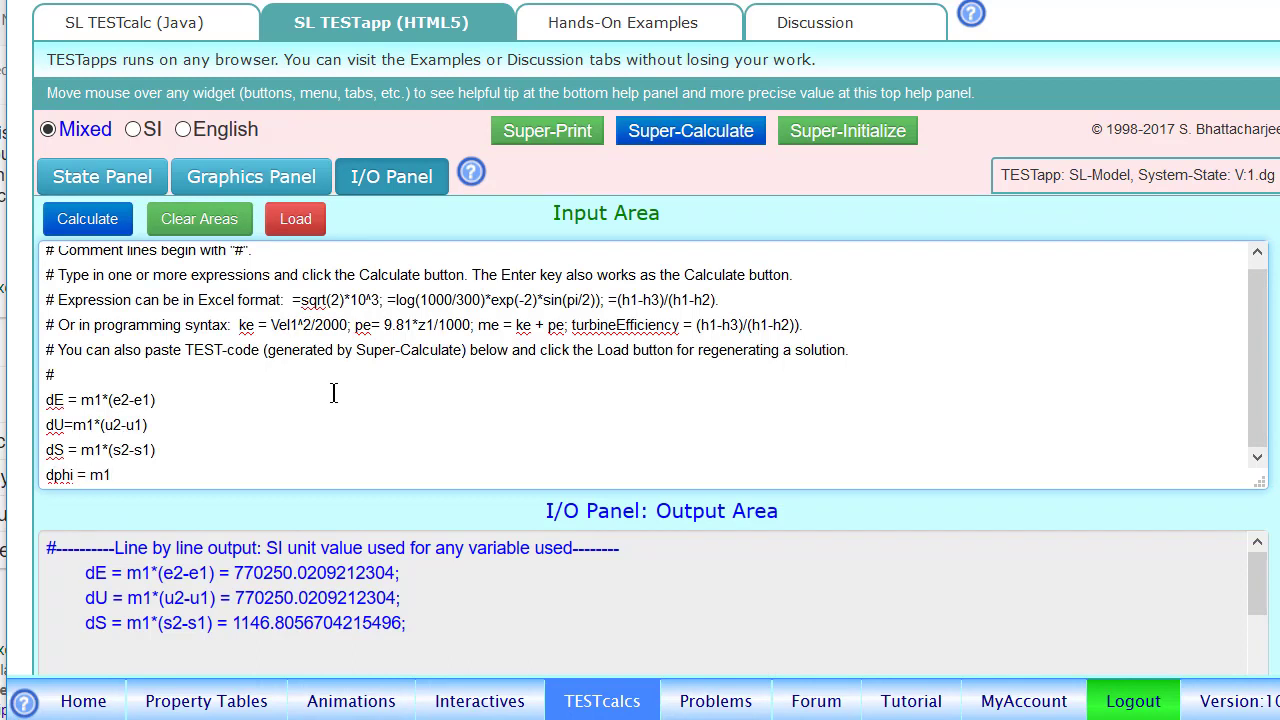
{"action": "type", "text": "*(phi2-phi1_)"}
{"action": "left_click", "coordinate": [87, 218]}
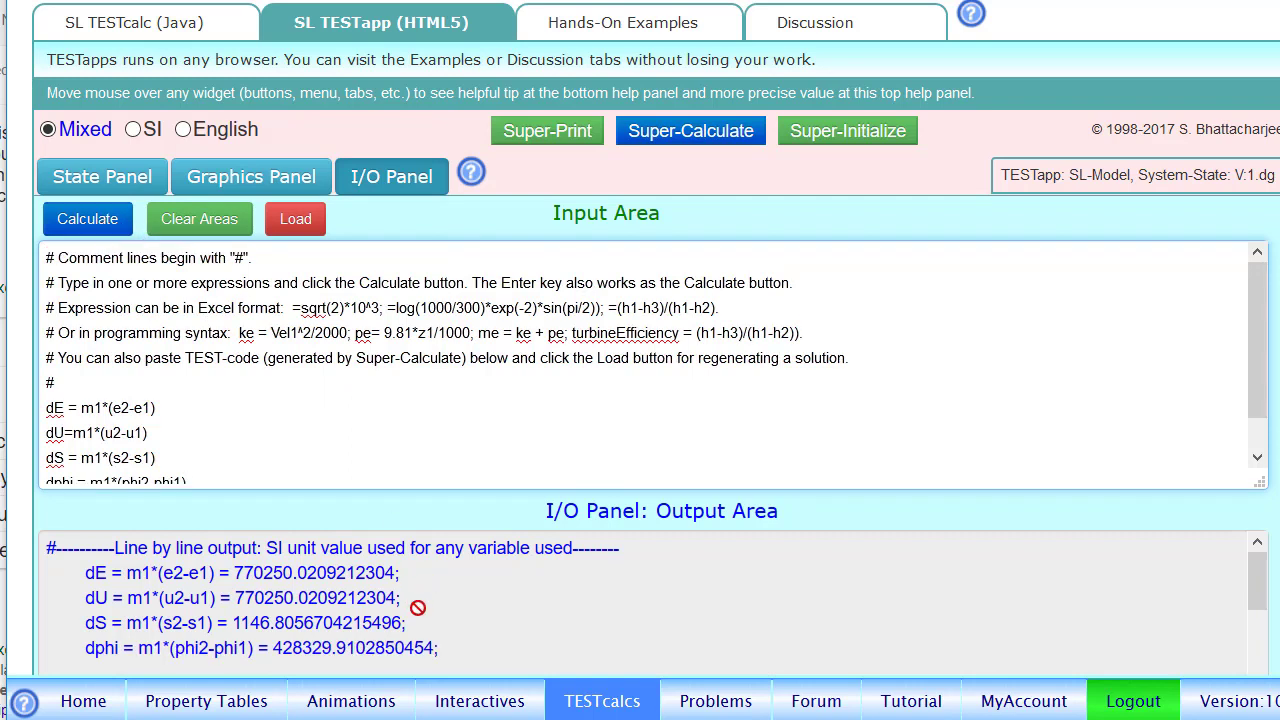